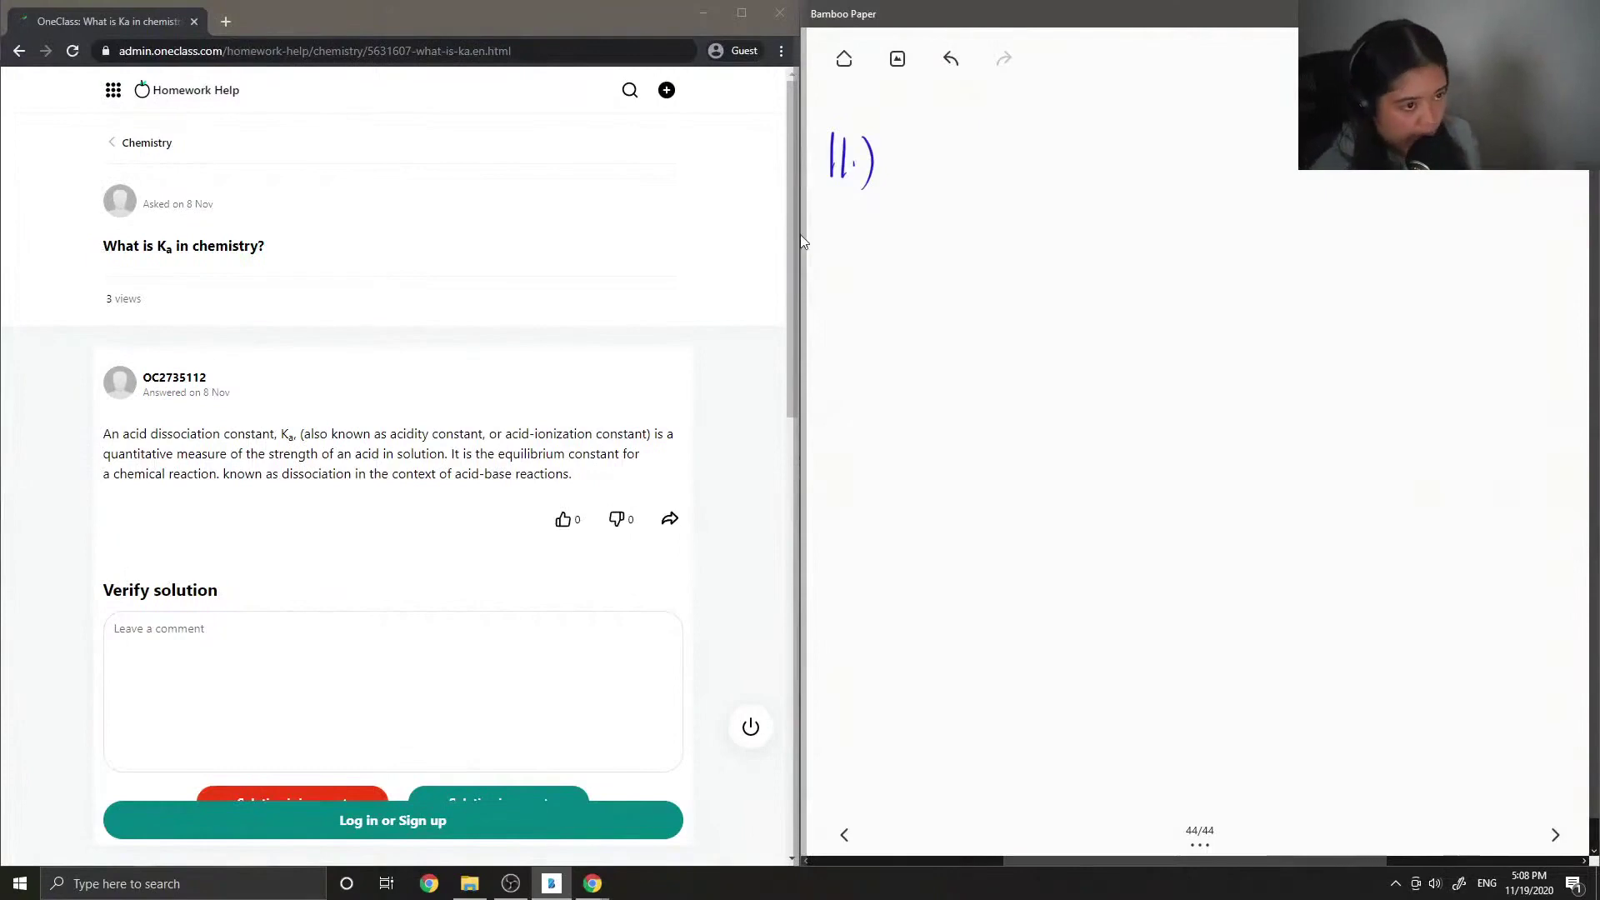
Handwrite "Ka → acid dissociation constant" in blue ink
mouse_move(843, 231)
left_mouse_down()
mouse_move(920, 253)
mouse_move(910, 264)
mouse_move(970, 260)
left_mouse_up()
mouse_move(985, 247)
left_mouse_down()
mouse_move(985, 261)
mouse_move(1073, 260)
left_mouse_up()
mouse_move(1086, 242)
left_mouse_down()
mouse_move(1075, 259)
mouse_move(1119, 243)
mouse_move(1182, 258)
mouse_move(1190, 241)
left_mouse_up()
mouse_move(1193, 245)
left_mouse_down()
mouse_move(1193, 258)
mouse_move(1278, 244)
left_mouse_up()
left_click_drag(1287, 244, 1312, 256)
mouse_move(1328, 235)
left_mouse_down()
mouse_move(1329, 258)
mouse_move(1345, 257)
left_mouse_up()
left_click_drag(1352, 243, 1366, 258)
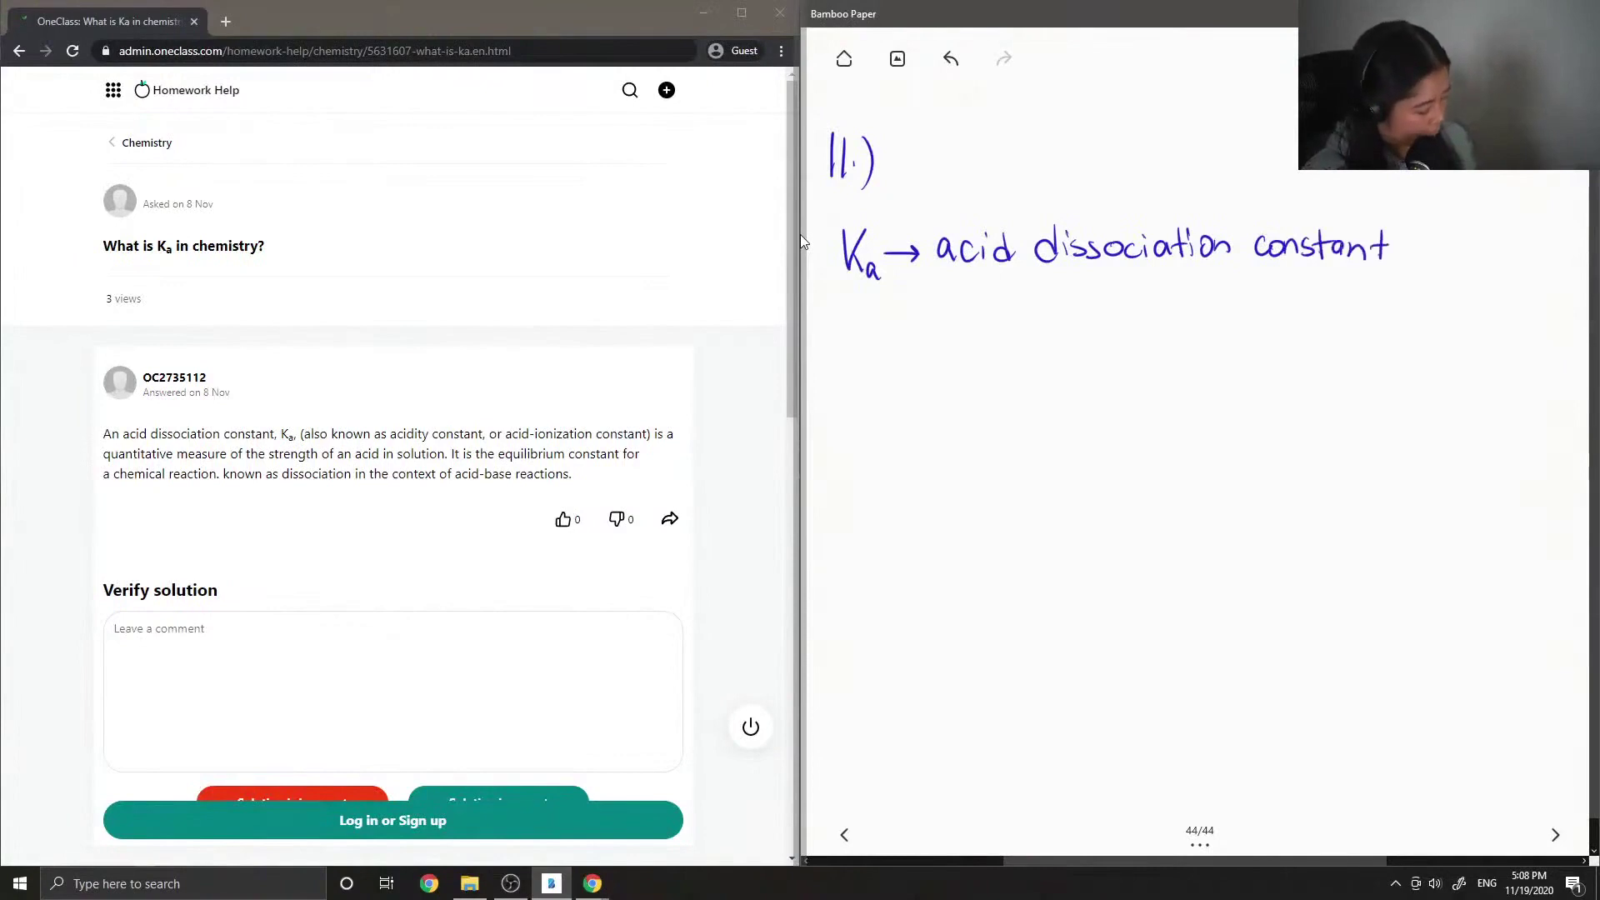
Write "→ measures the strength of an acid in solution" beneath the Ka line
mouse_move(886, 297)
left_mouse_down()
mouse_move(1021, 308)
mouse_move(1035, 292)
mouse_move(1051, 309)
left_mouse_up()
left_click_drag(1066, 292, 1056, 310)
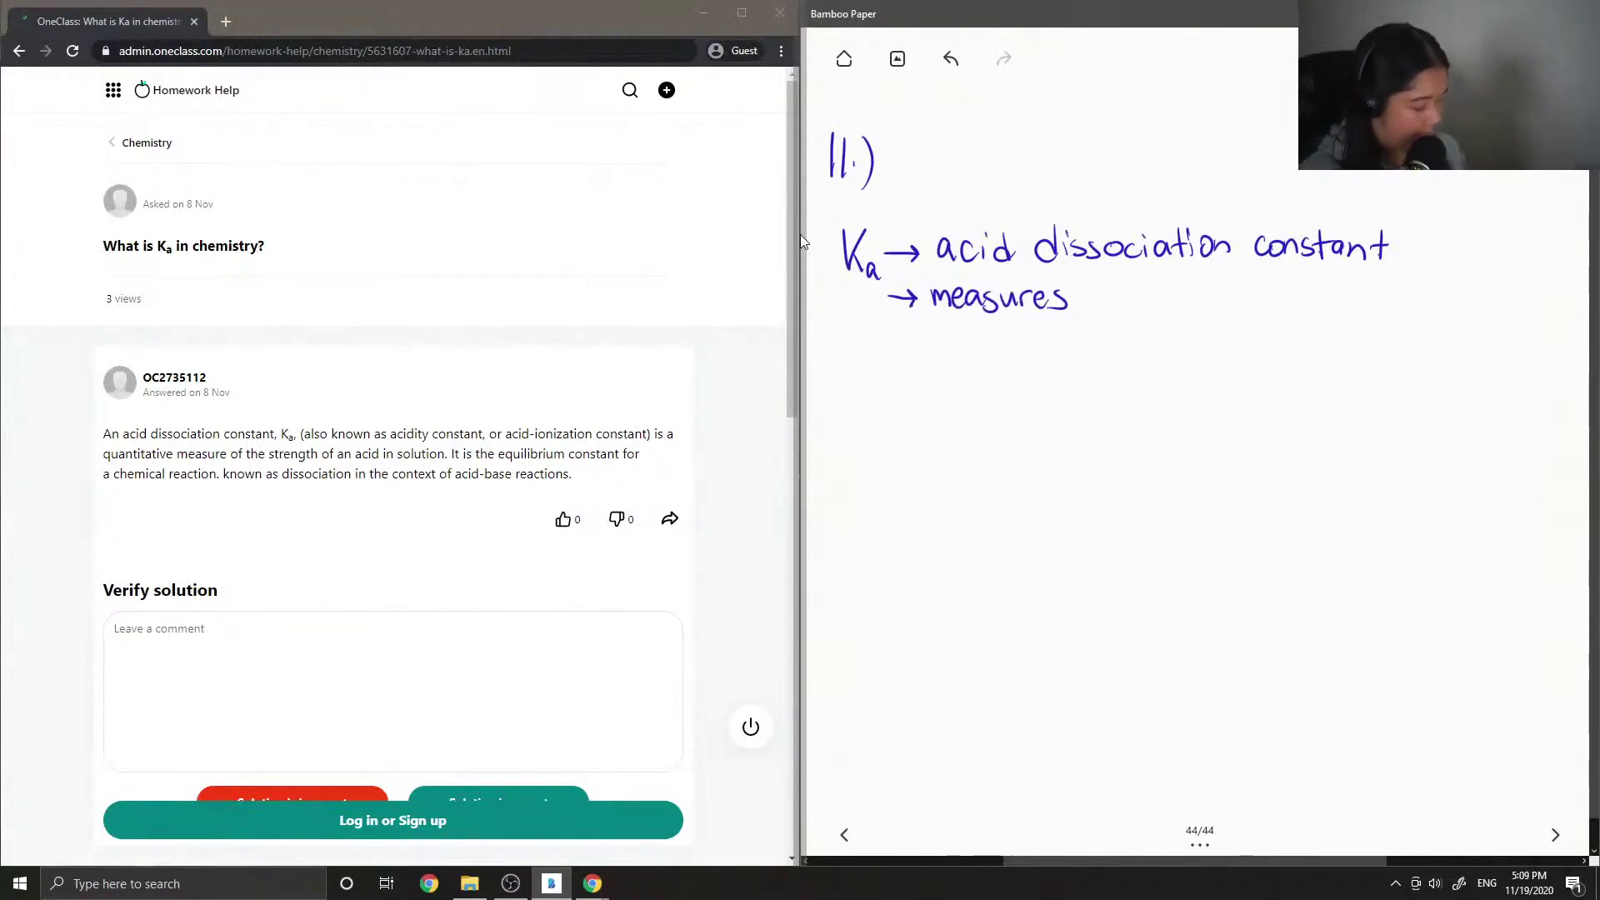
left_click_drag(1106, 276, 1108, 310)
left_click_drag(1096, 293, 1275, 315)
mouse_move(1266, 294)
left_mouse_down()
mouse_move(1307, 315)
mouse_move(1349, 291)
left_mouse_up()
mouse_move(1365, 284)
left_mouse_down()
mouse_move(1358, 313)
mouse_move(1373, 290)
mouse_move(1431, 310)
left_mouse_up()
mouse_move(1027, 332)
left_mouse_down()
mouse_move(1014, 346)
mouse_move(1034, 350)
left_mouse_up()
mouse_move(1045, 333)
left_mouse_down()
mouse_move(1040, 348)
mouse_move(1076, 353)
mouse_move(1205, 345)
left_mouse_up()
mouse_move(1215, 325)
left_mouse_down()
mouse_move(1215, 350)
mouse_move(1236, 335)
left_mouse_up()
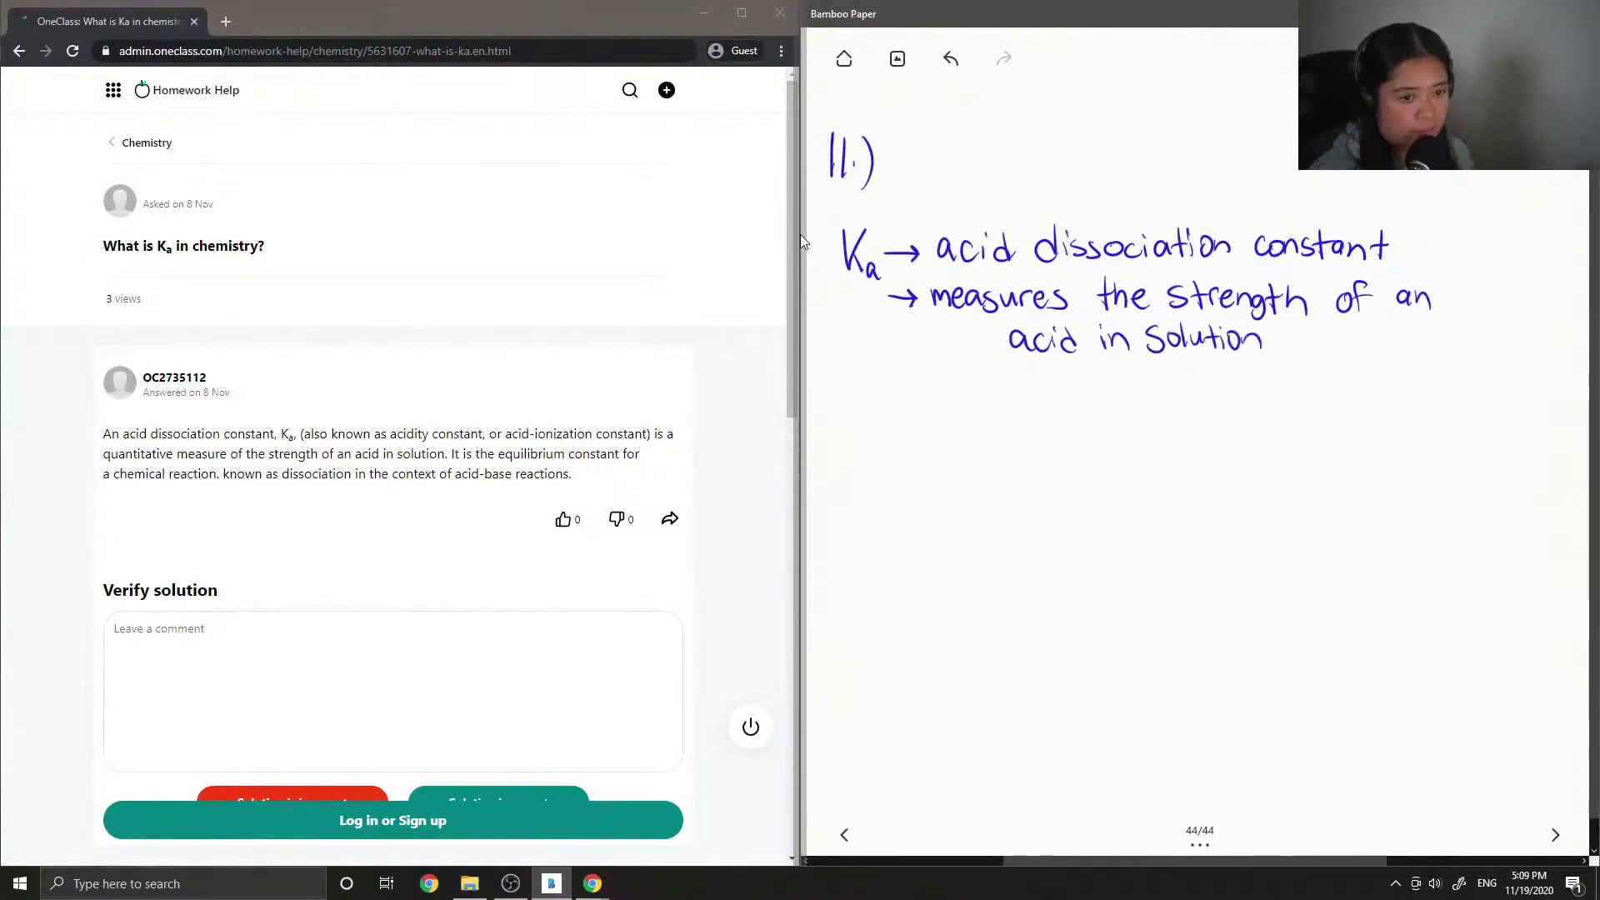
left_click(1449, 58)
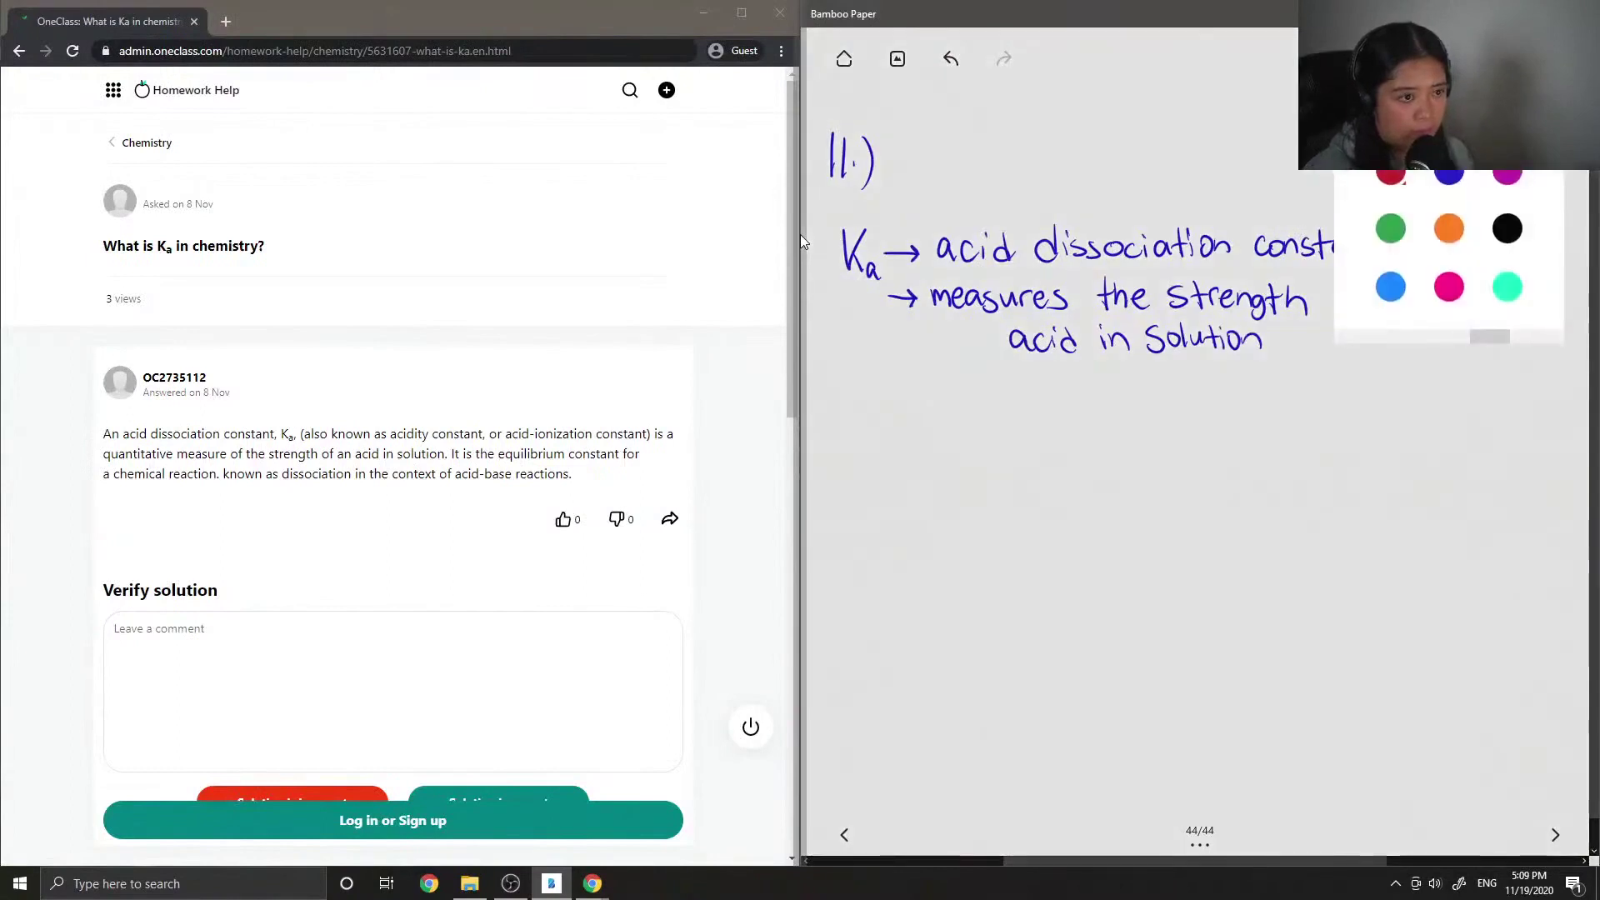
Underline Ka in red, then switch the ink back to black
left_click(1391, 175)
left_click_drag(843, 283, 885, 282)
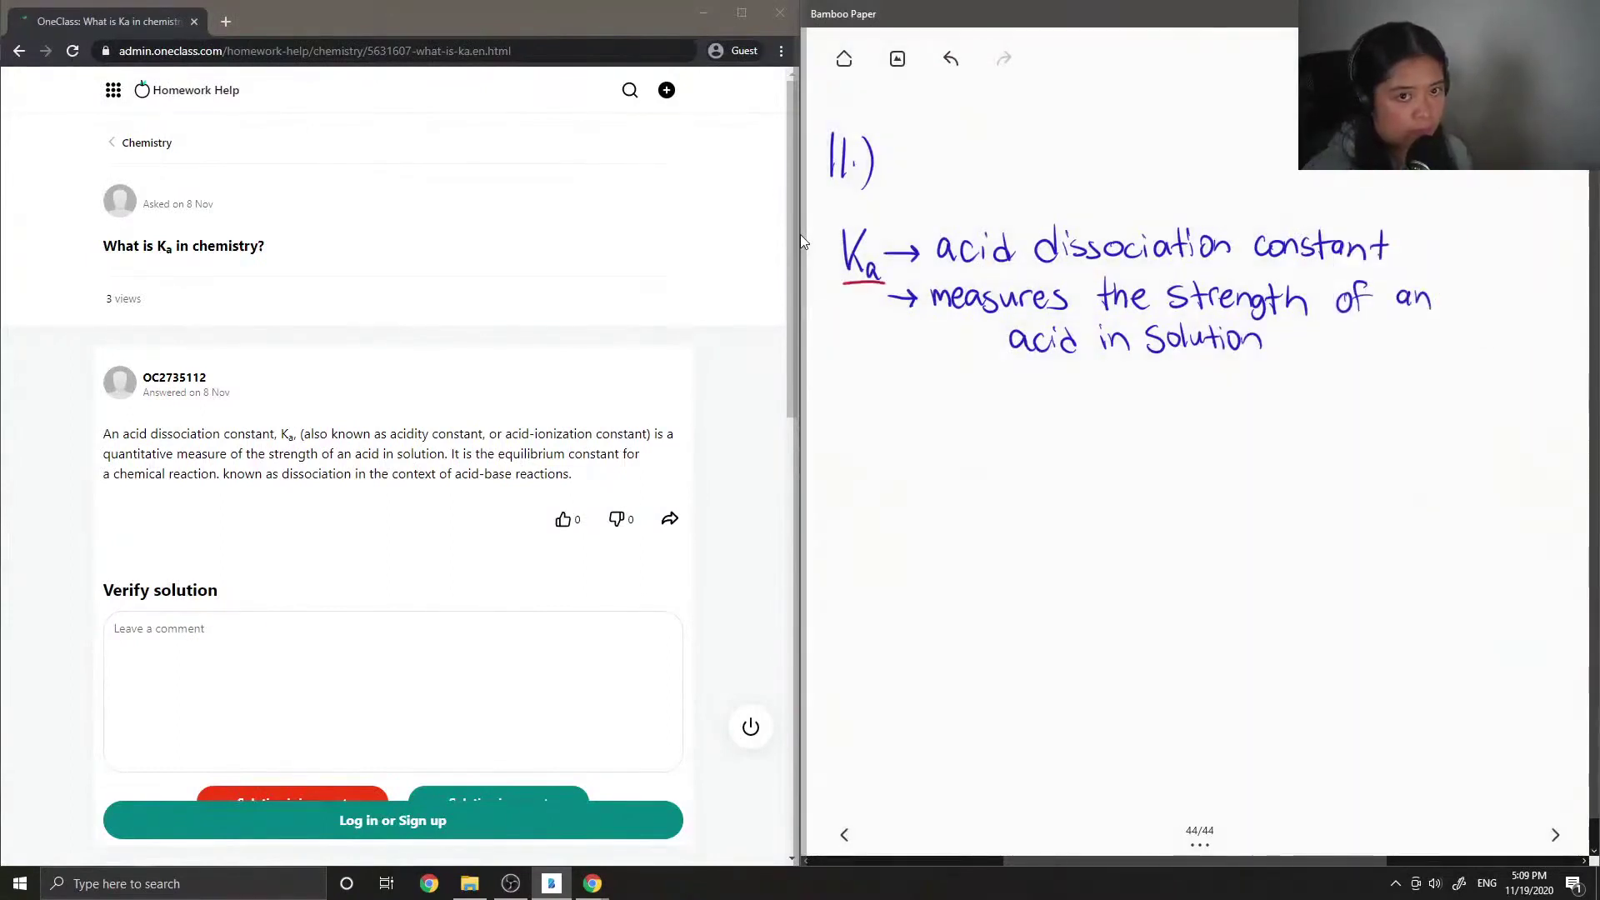
left_click(1449, 58)
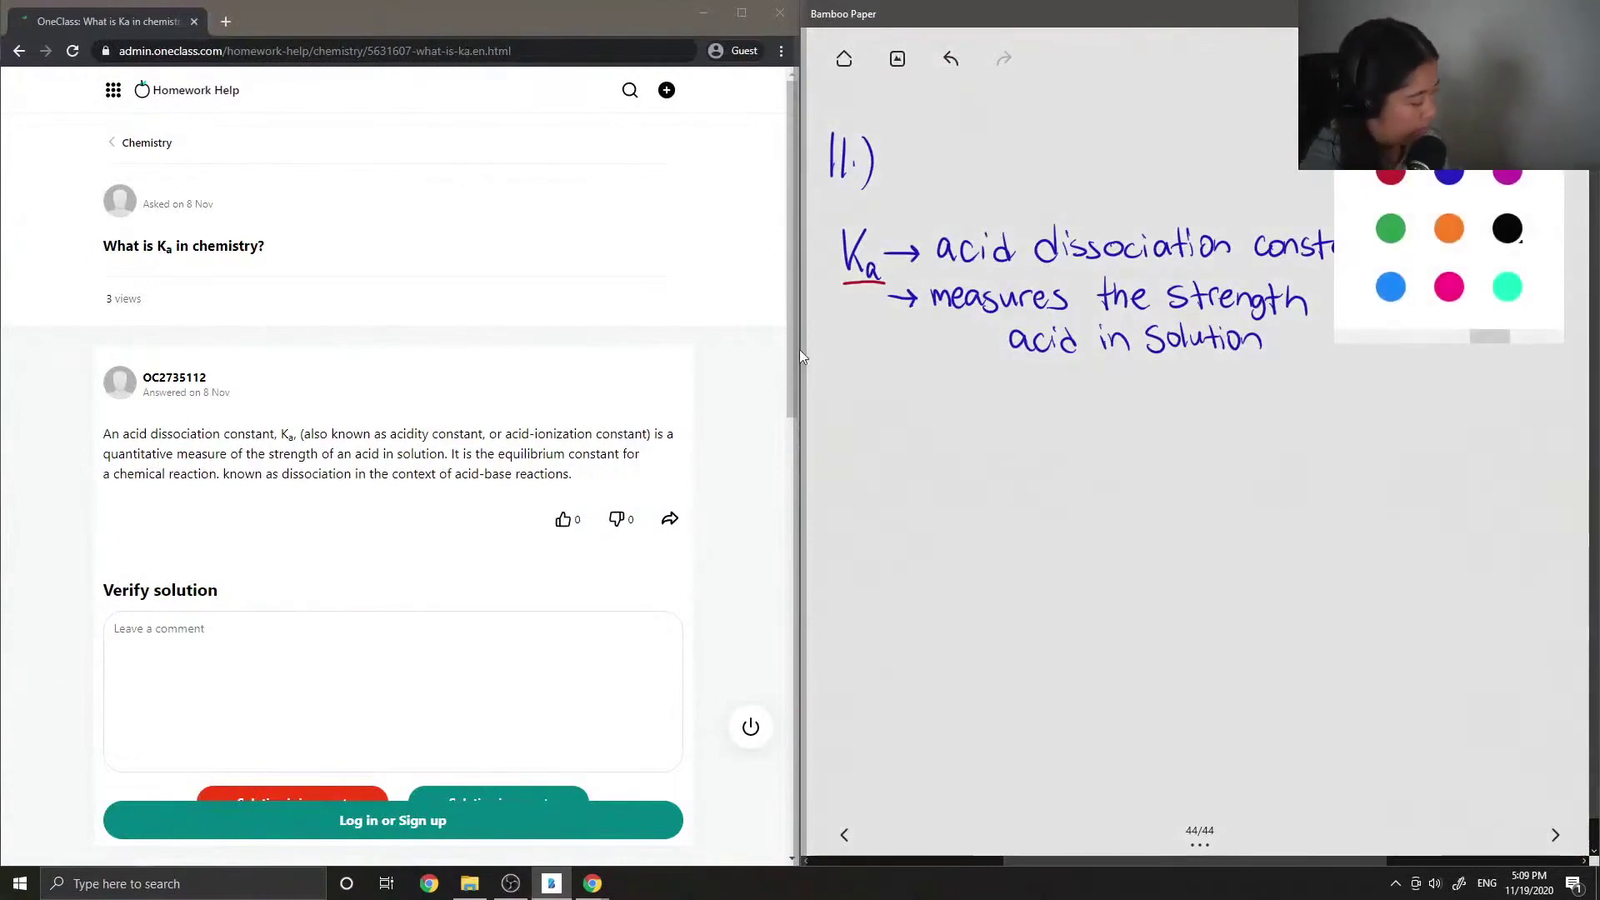
left_click(1449, 175)
Write the bullet line "Large Ka = strong acid" below the definition
mouse_move(840, 402)
left_mouse_down()
mouse_move(887, 426)
mouse_move(916, 410)
mouse_move(918, 435)
mouse_move(973, 427)
left_mouse_up()
mouse_move(994, 398)
left_mouse_down()
mouse_move(975, 413)
mouse_move(993, 428)
mouse_move(1034, 418)
left_mouse_up()
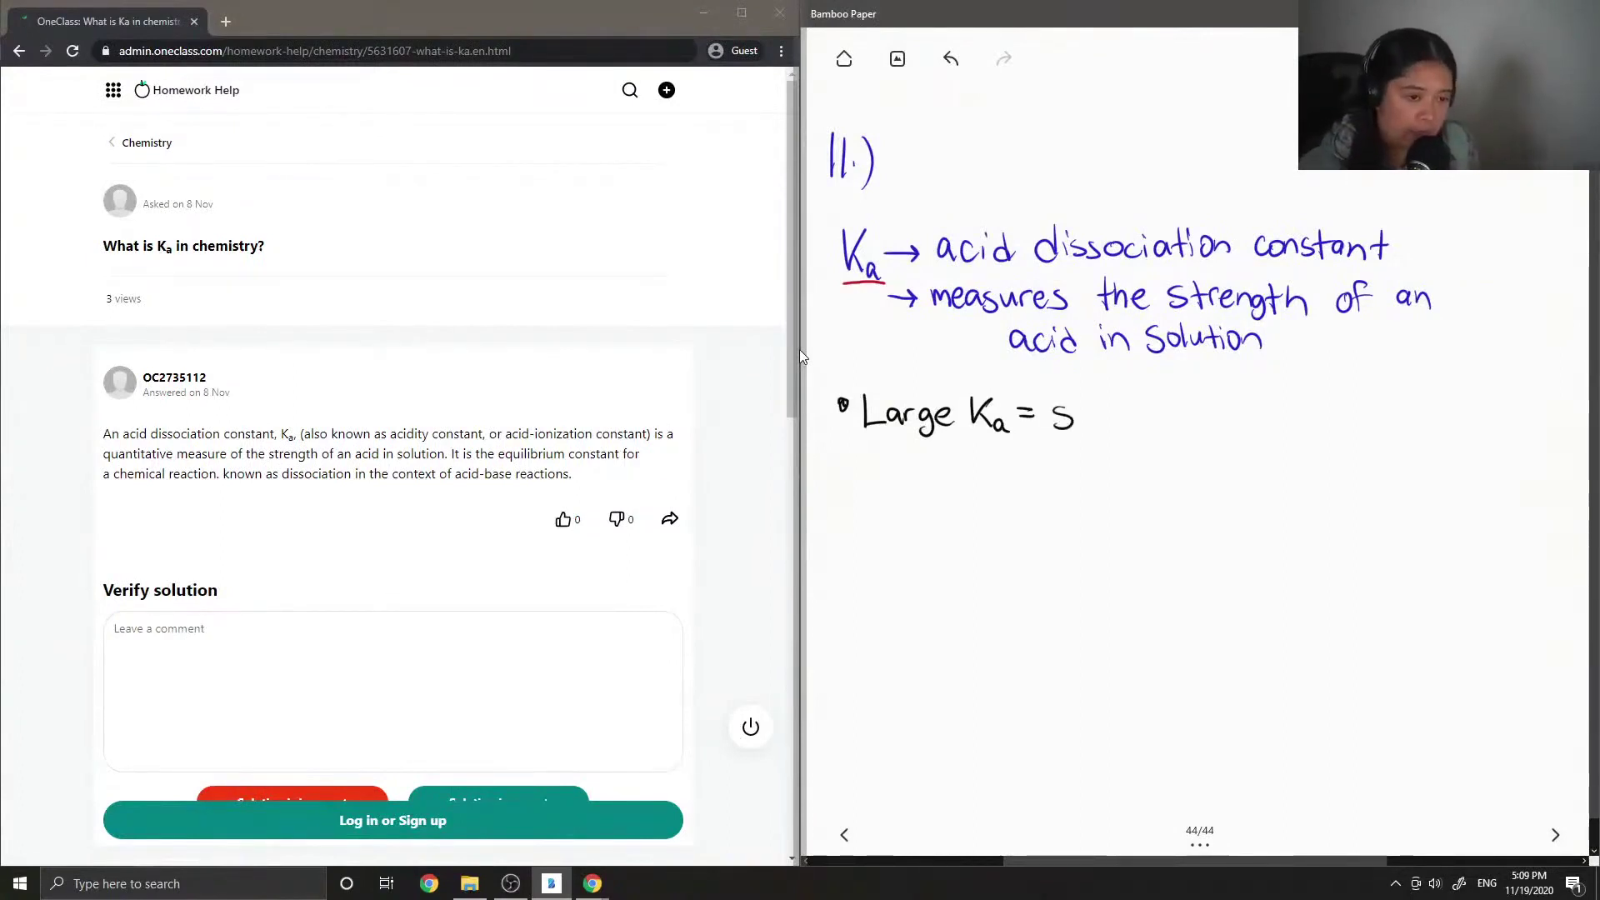
left_click_drag(1080, 399, 1083, 429)
left_click_drag(1072, 418, 1094, 413)
mouse_move(1106, 414)
left_mouse_down()
mouse_move(1133, 439)
mouse_move(1241, 432)
left_mouse_up()
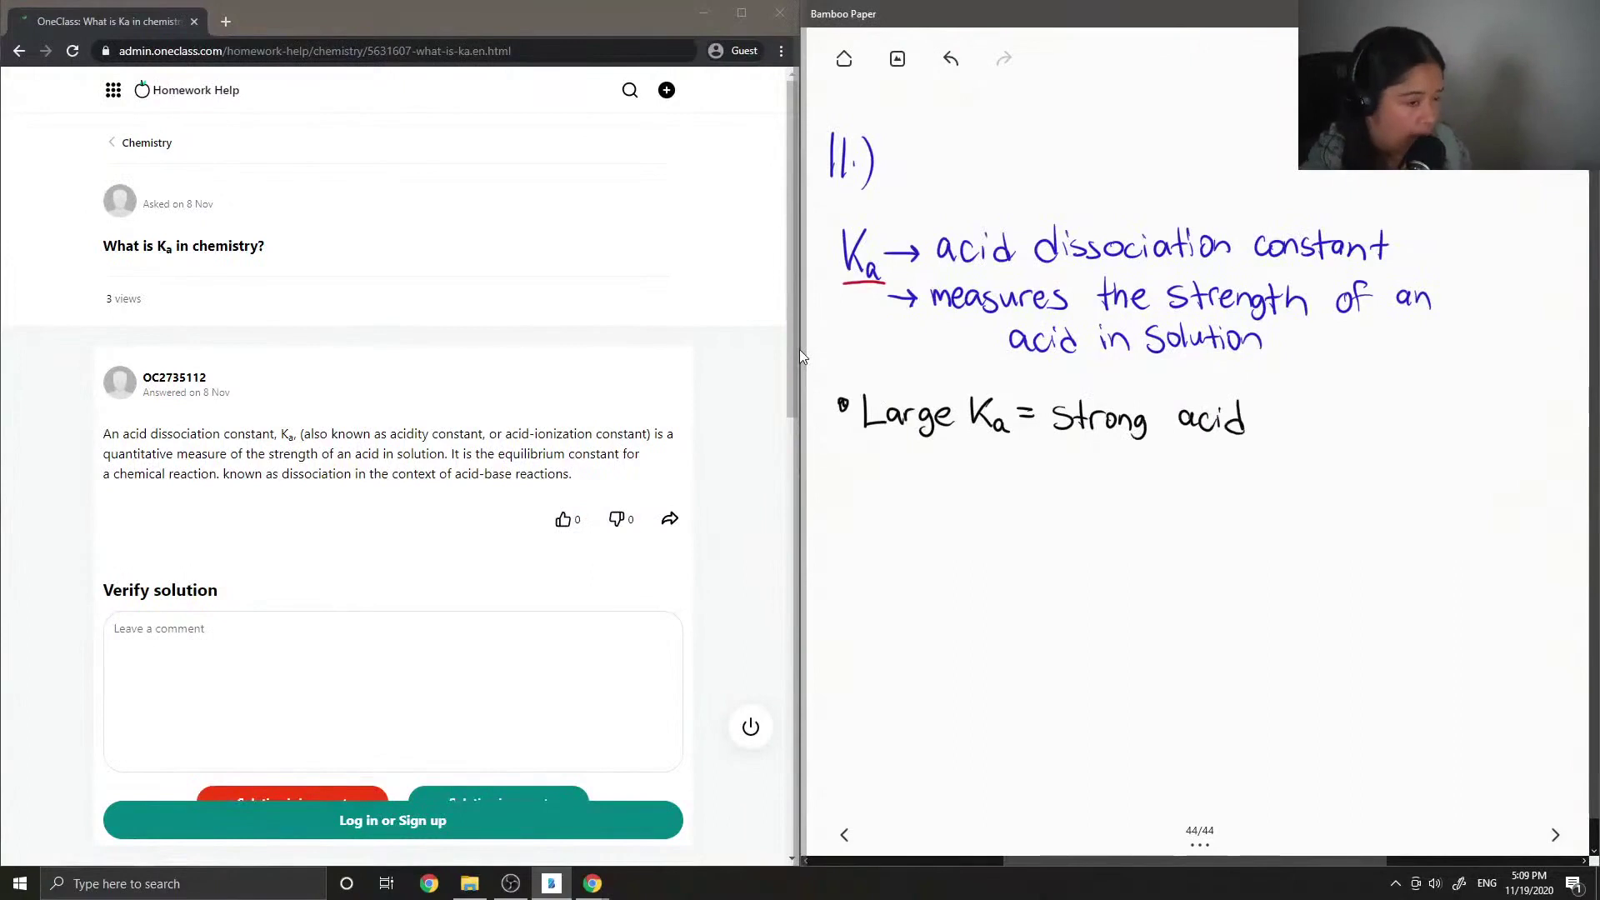
Write "Small Ka = weak acid" on the next line
mouse_move(882, 461)
left_mouse_down()
mouse_move(869, 483)
mouse_move(915, 482)
left_mouse_up()
left_click_drag(926, 469, 982, 487)
mouse_move(1000, 457)
left_mouse_down()
mouse_move(985, 472)
mouse_move(1003, 487)
left_mouse_up()
left_click_drag(1007, 486, 1022, 487)
mouse_move(1030, 472)
left_mouse_down()
mouse_move(1081, 480)
mouse_move(1093, 460)
mouse_move(1122, 484)
left_mouse_up()
mouse_move(1130, 458)
left_mouse_down()
mouse_move(1133, 484)
mouse_move(1200, 490)
left_mouse_up()
mouse_move(1225, 472)
left_mouse_down()
mouse_move(1215, 490)
mouse_move(1250, 492)
left_mouse_up()
left_click_drag(1248, 480, 1238, 491)
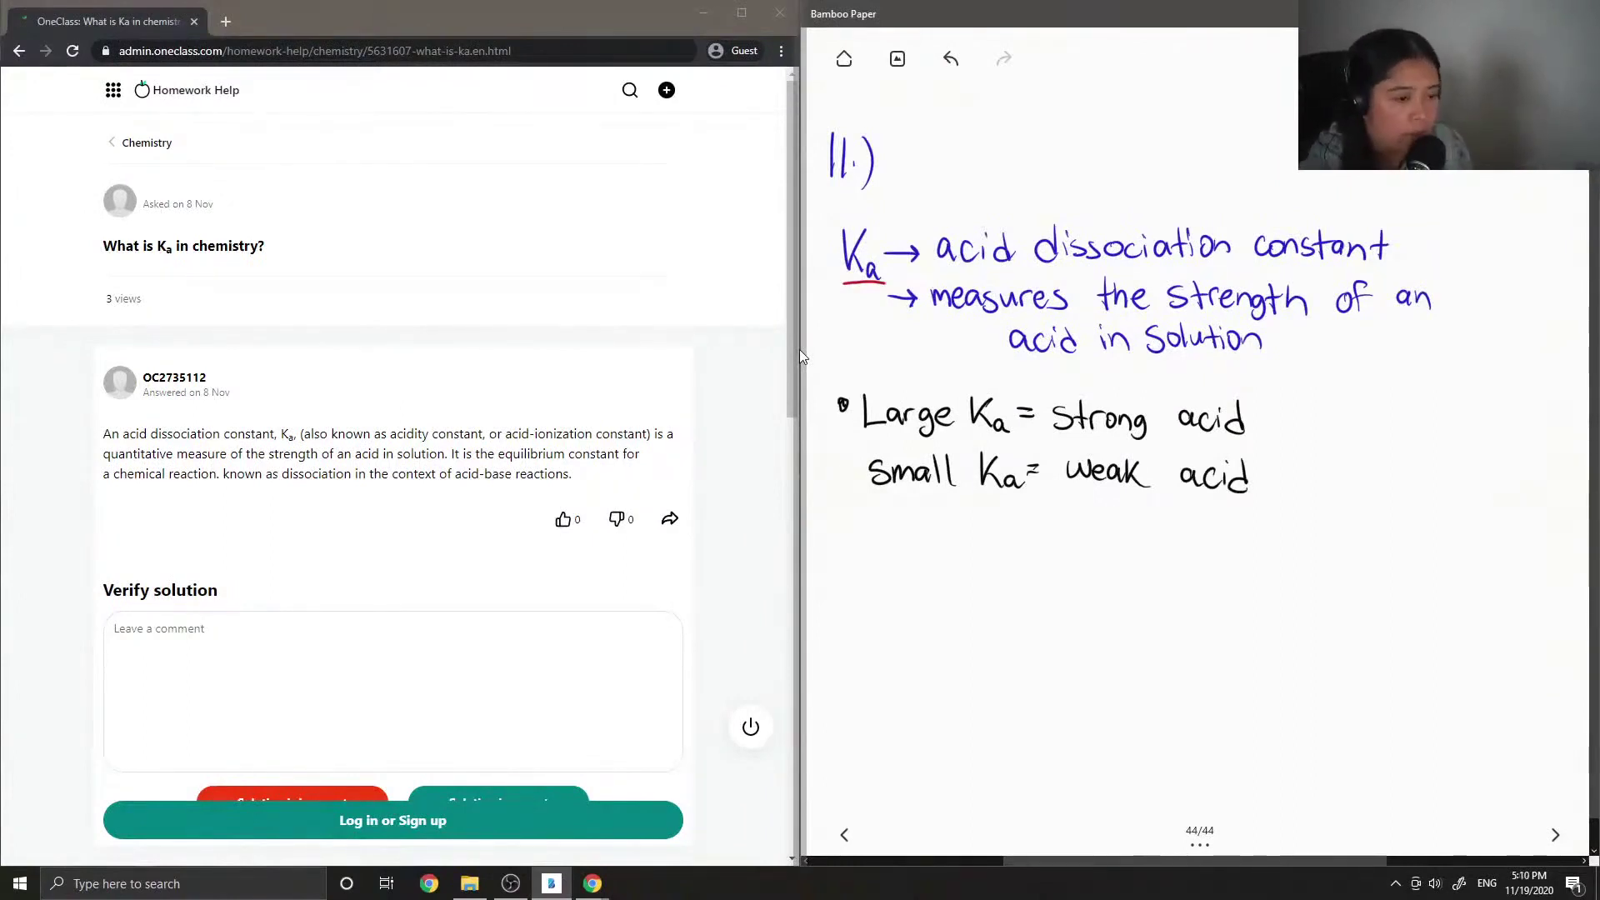
In green ink, write the equilibrium HA ⇌ H⁺ + A⁻ under the acid-strength lines
left_click(1449, 58)
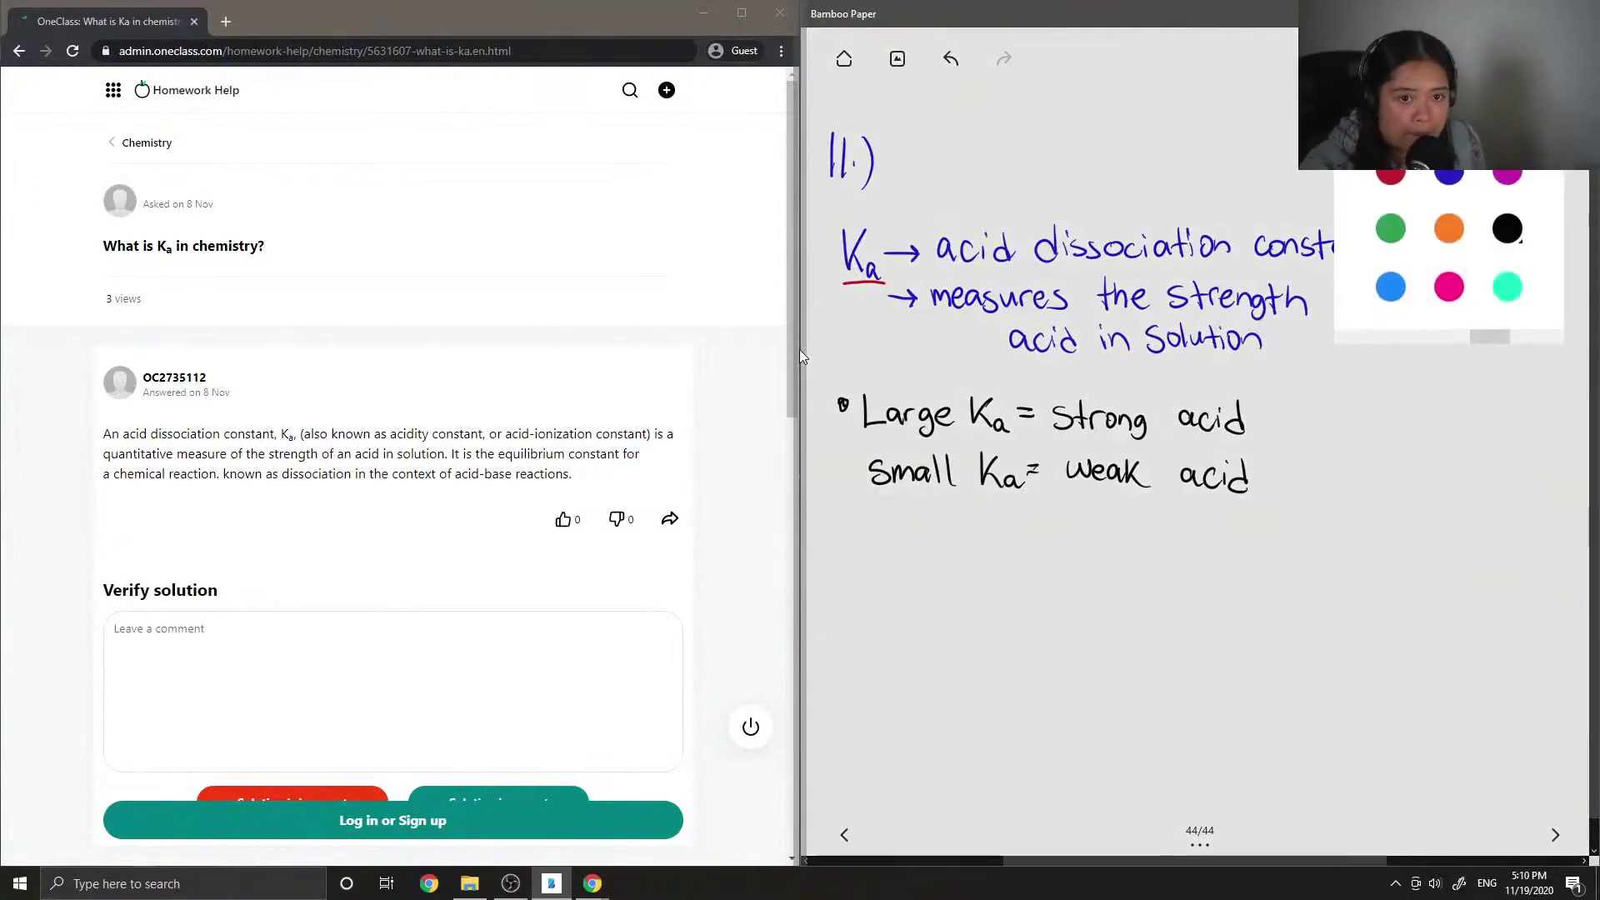
key("Escape")
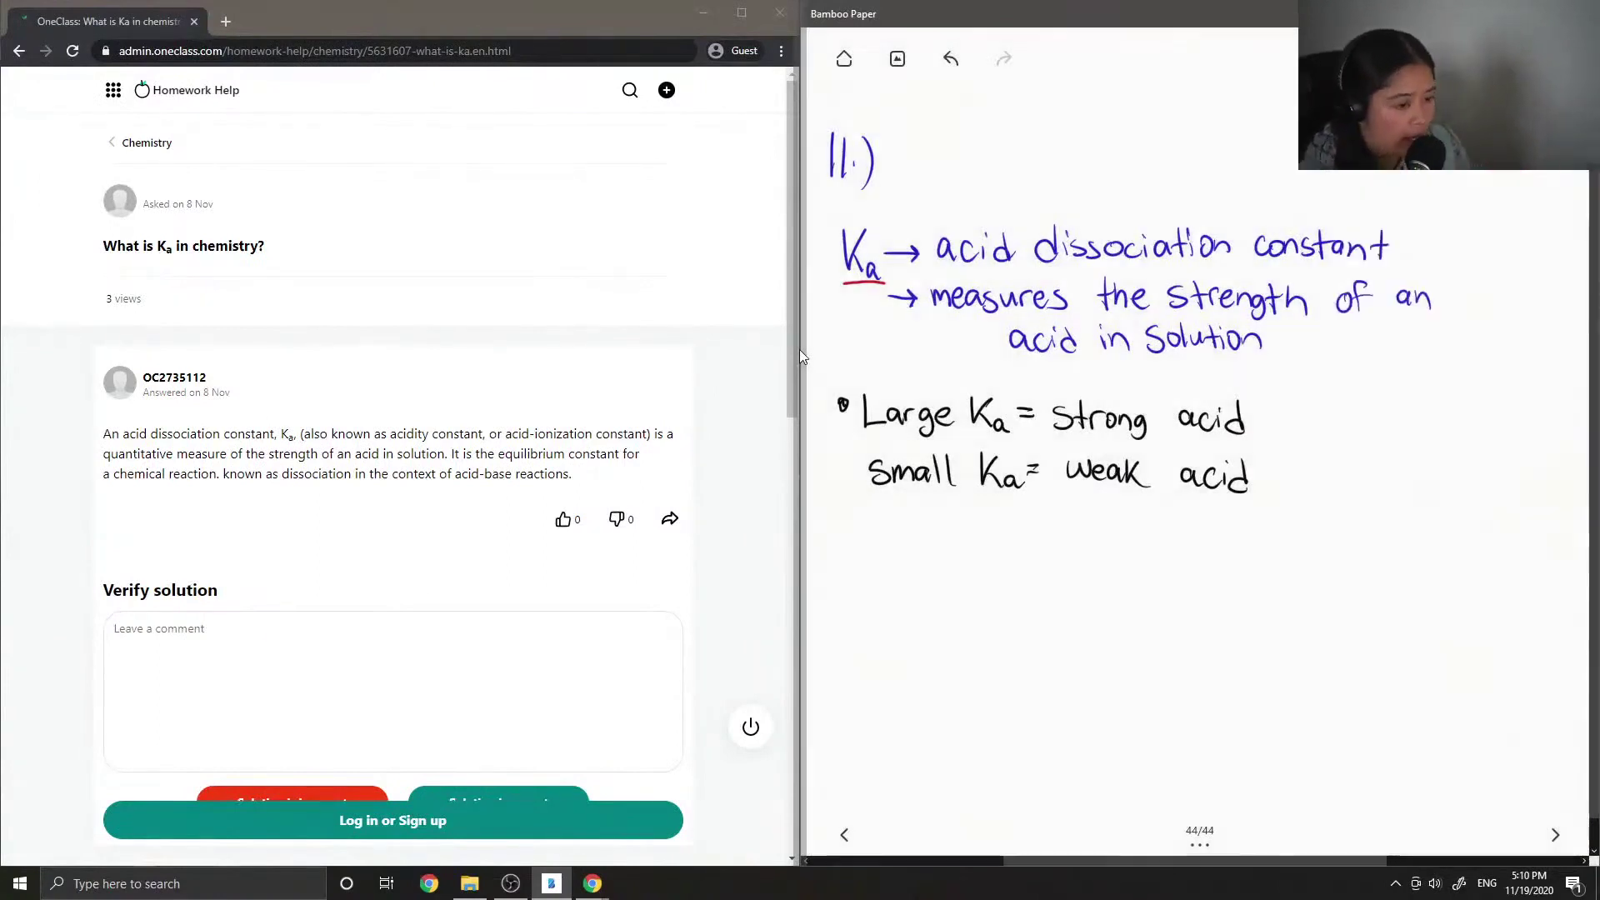
mouse_move(947, 521)
left_mouse_down()
mouse_move(945, 559)
mouse_move(964, 540)
left_mouse_up()
mouse_move(962, 524)
left_mouse_down()
mouse_move(963, 550)
mouse_move(994, 559)
left_mouse_up()
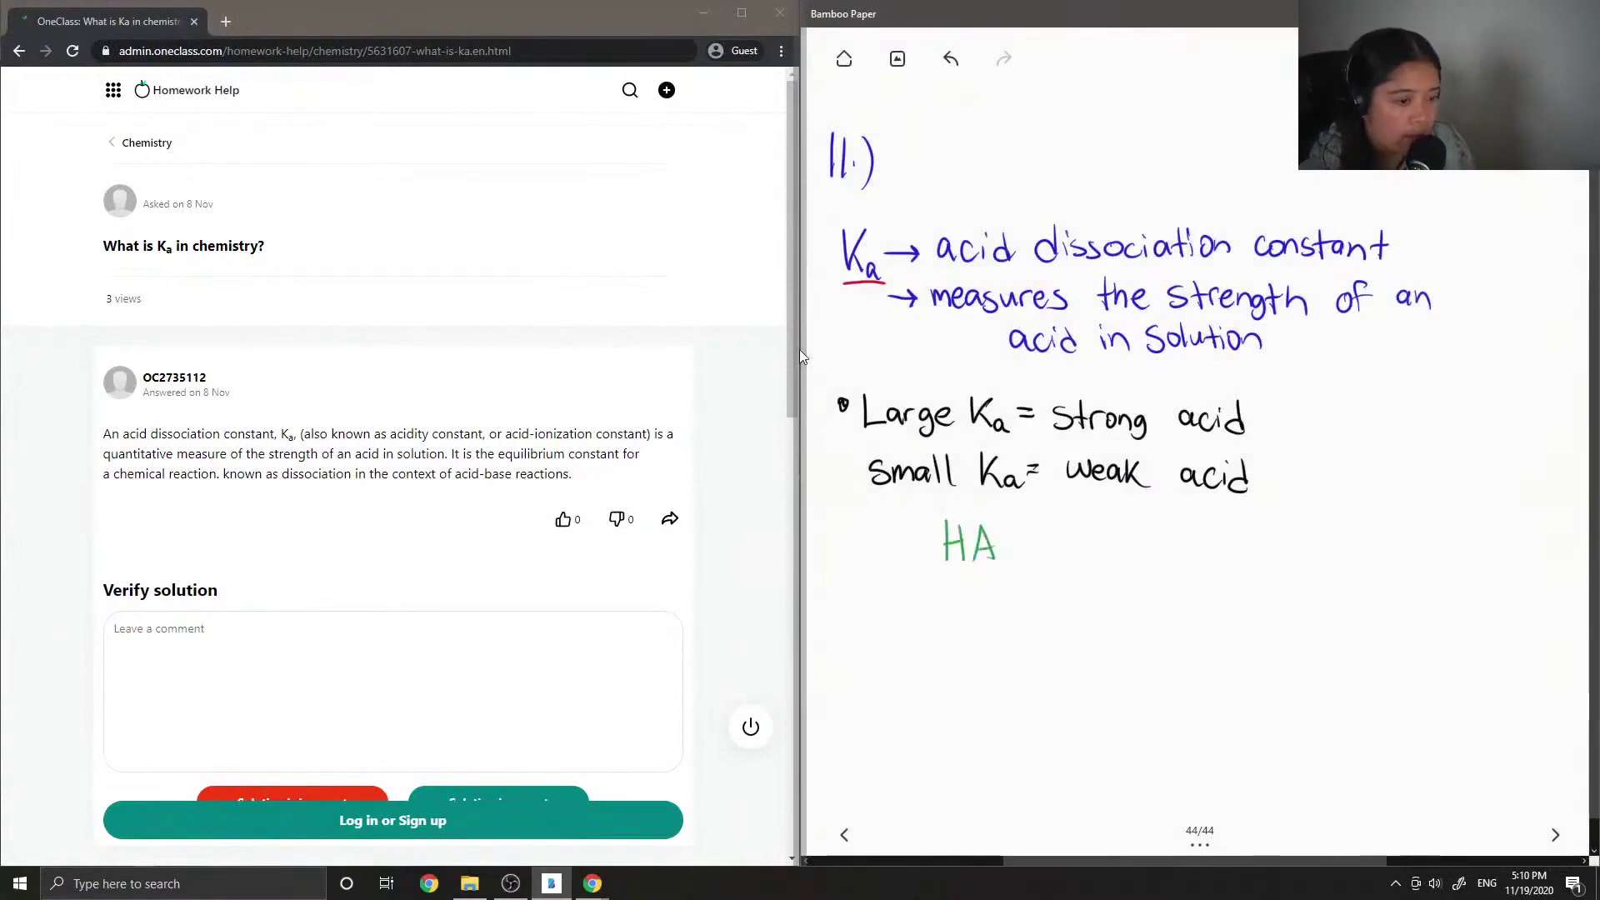
mouse_move(1020, 544)
left_mouse_down()
mouse_move(1075, 544)
mouse_move(1033, 566)
mouse_move(1097, 568)
mouse_move(1120, 548)
left_mouse_up()
mouse_move(1122, 532)
left_mouse_down()
mouse_move(1125, 569)
mouse_move(1214, 567)
left_mouse_up()
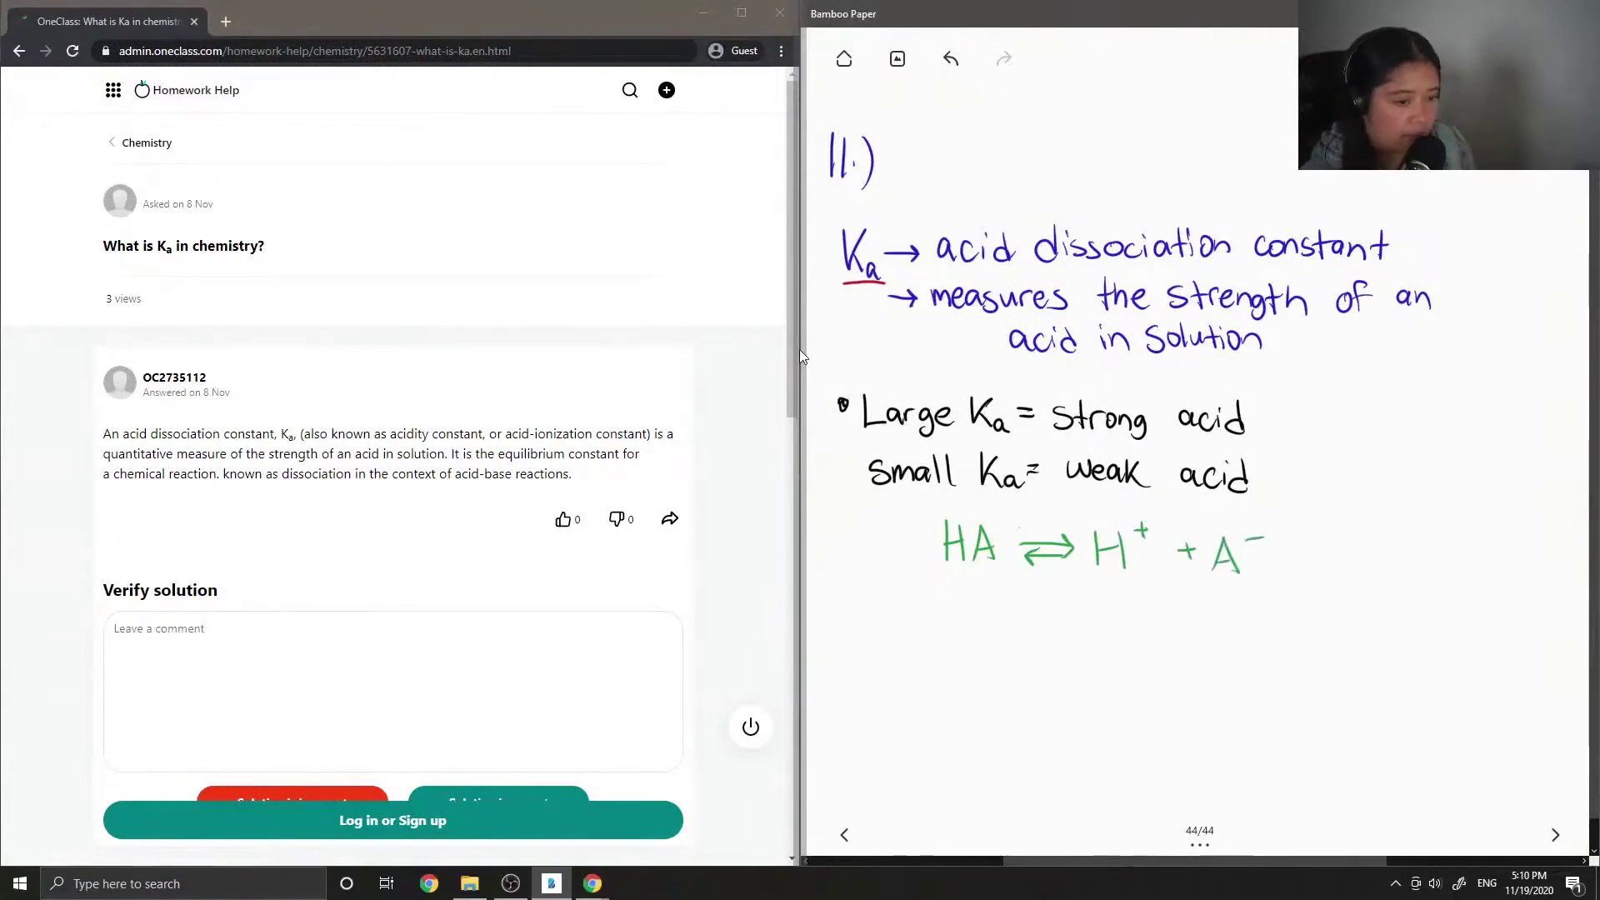
In blue ink, write the fraction Ka = [A⁻][H⁺] over [HA] below the equation
left_click(1450, 59)
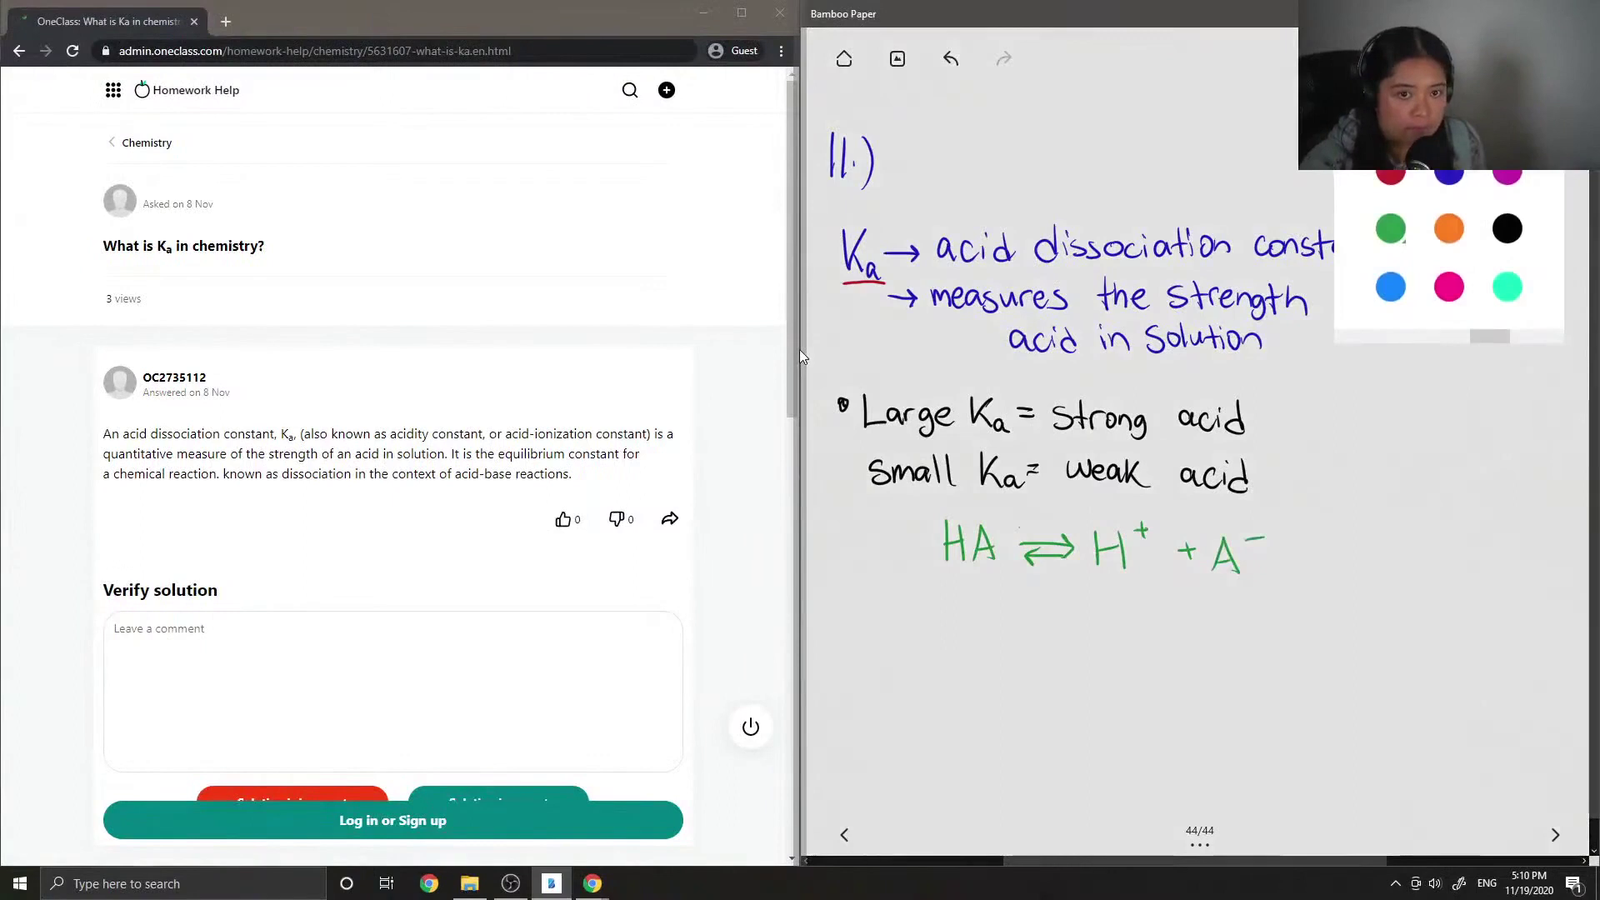
left_click(1448, 173)
mouse_move(854, 616)
left_mouse_down()
mouse_move(854, 646)
mouse_move(885, 658)
mouse_move(932, 626)
left_mouse_up()
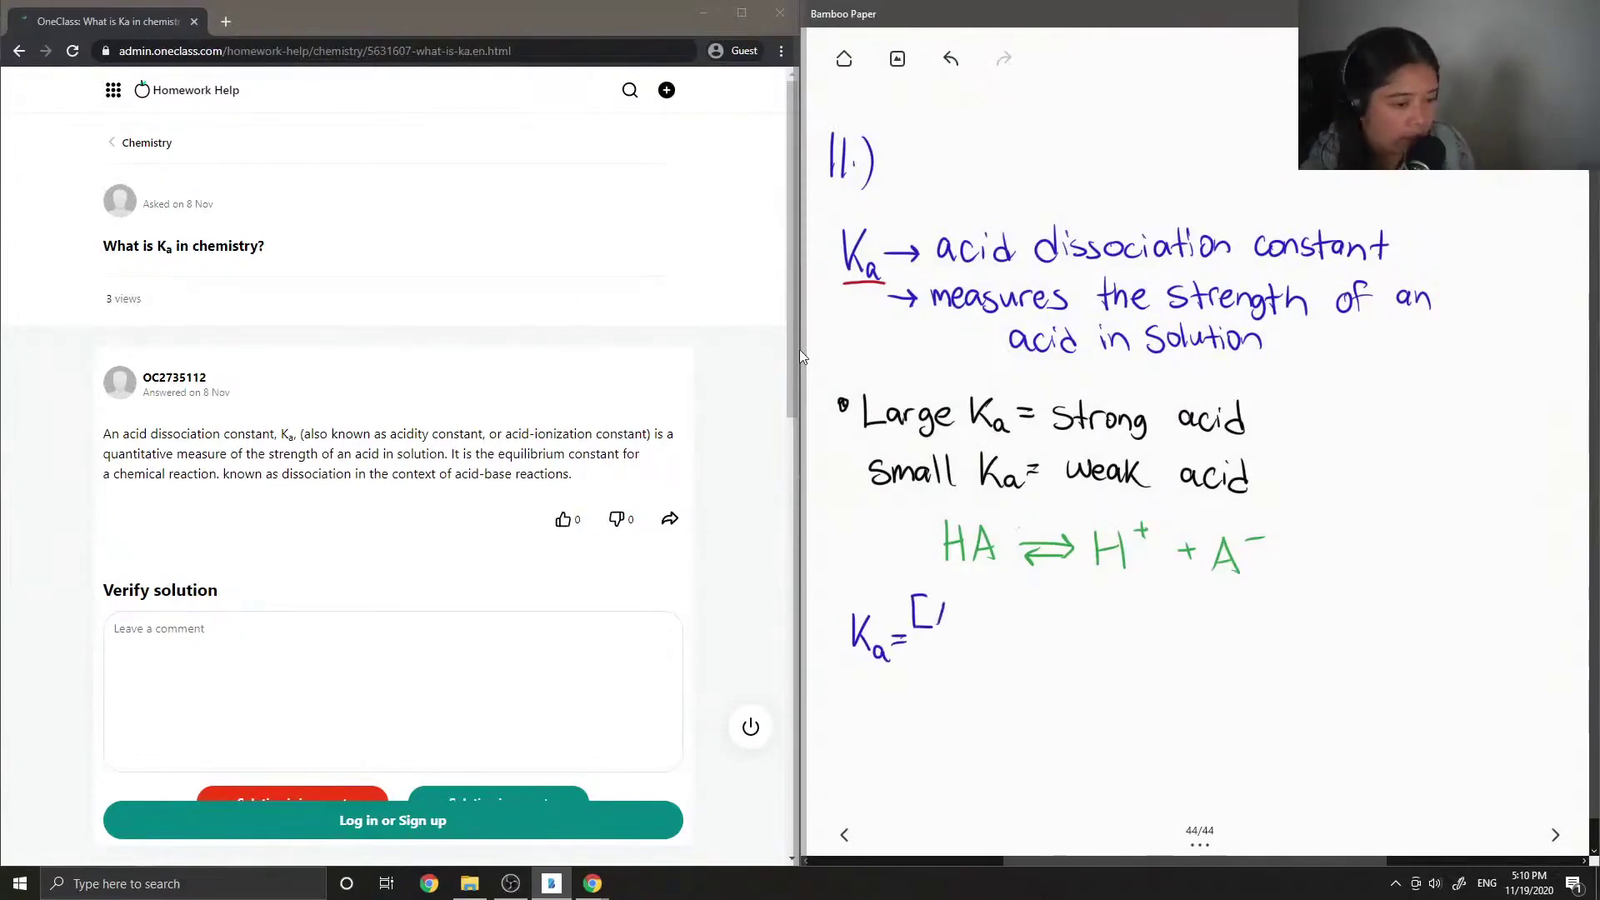
left_click_drag(939, 615, 1023, 631)
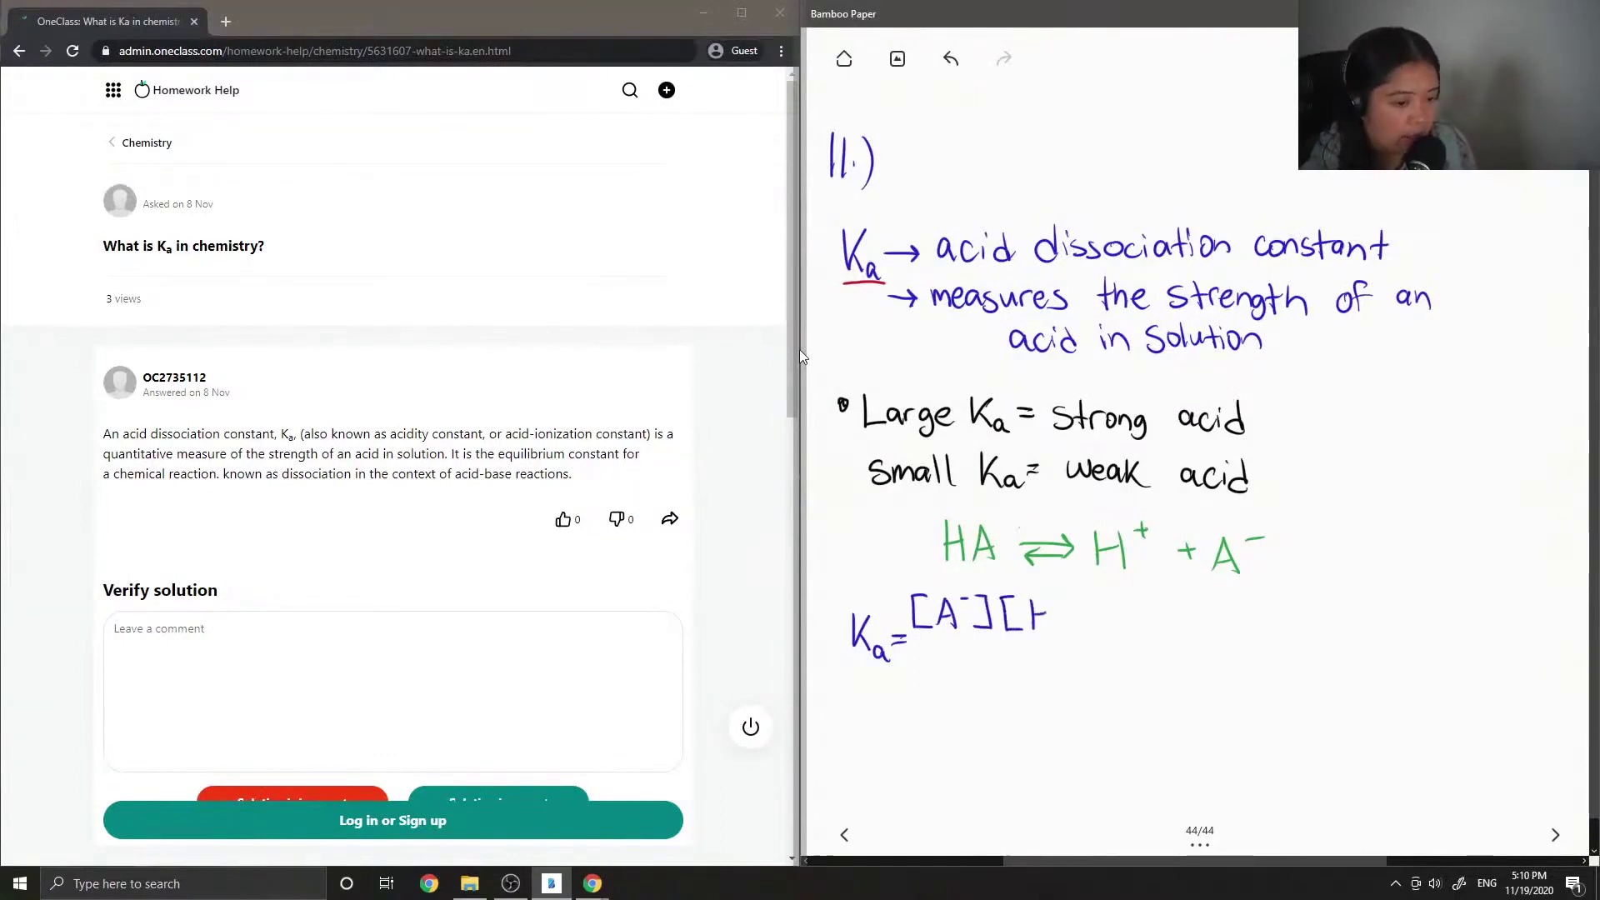
mouse_move(1047, 602)
left_mouse_down()
mouse_move(1046, 632)
mouse_move(1058, 615)
left_mouse_up()
mouse_move(1051, 608)
left_mouse_down()
mouse_move(1086, 631)
mouse_move(1073, 637)
left_mouse_up()
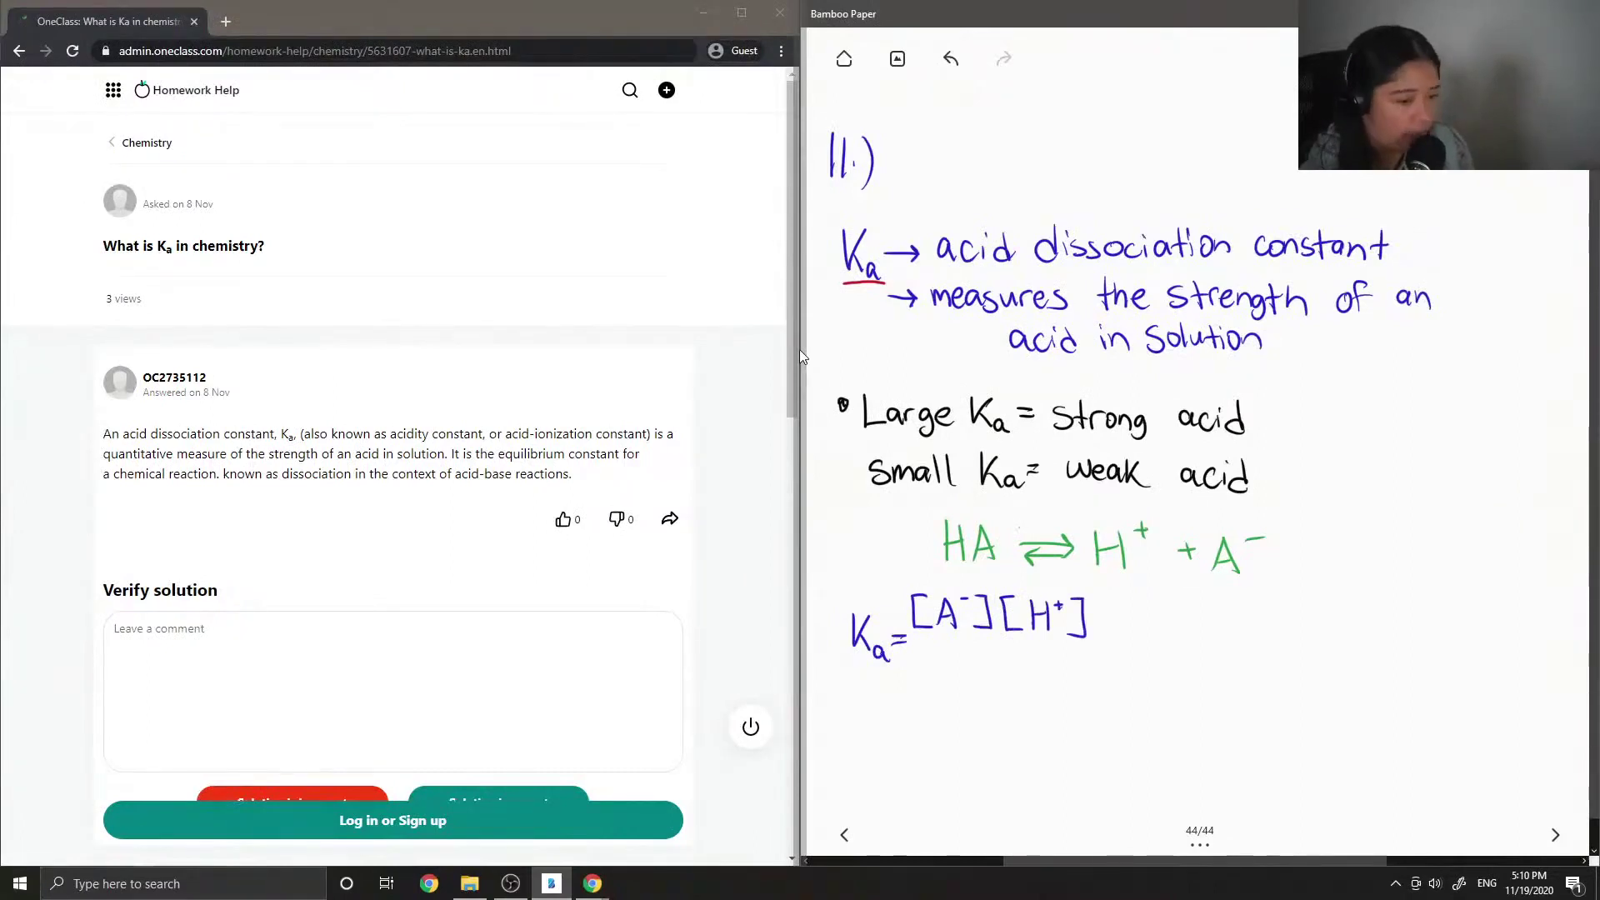
left_click_drag(916, 640, 1083, 640)
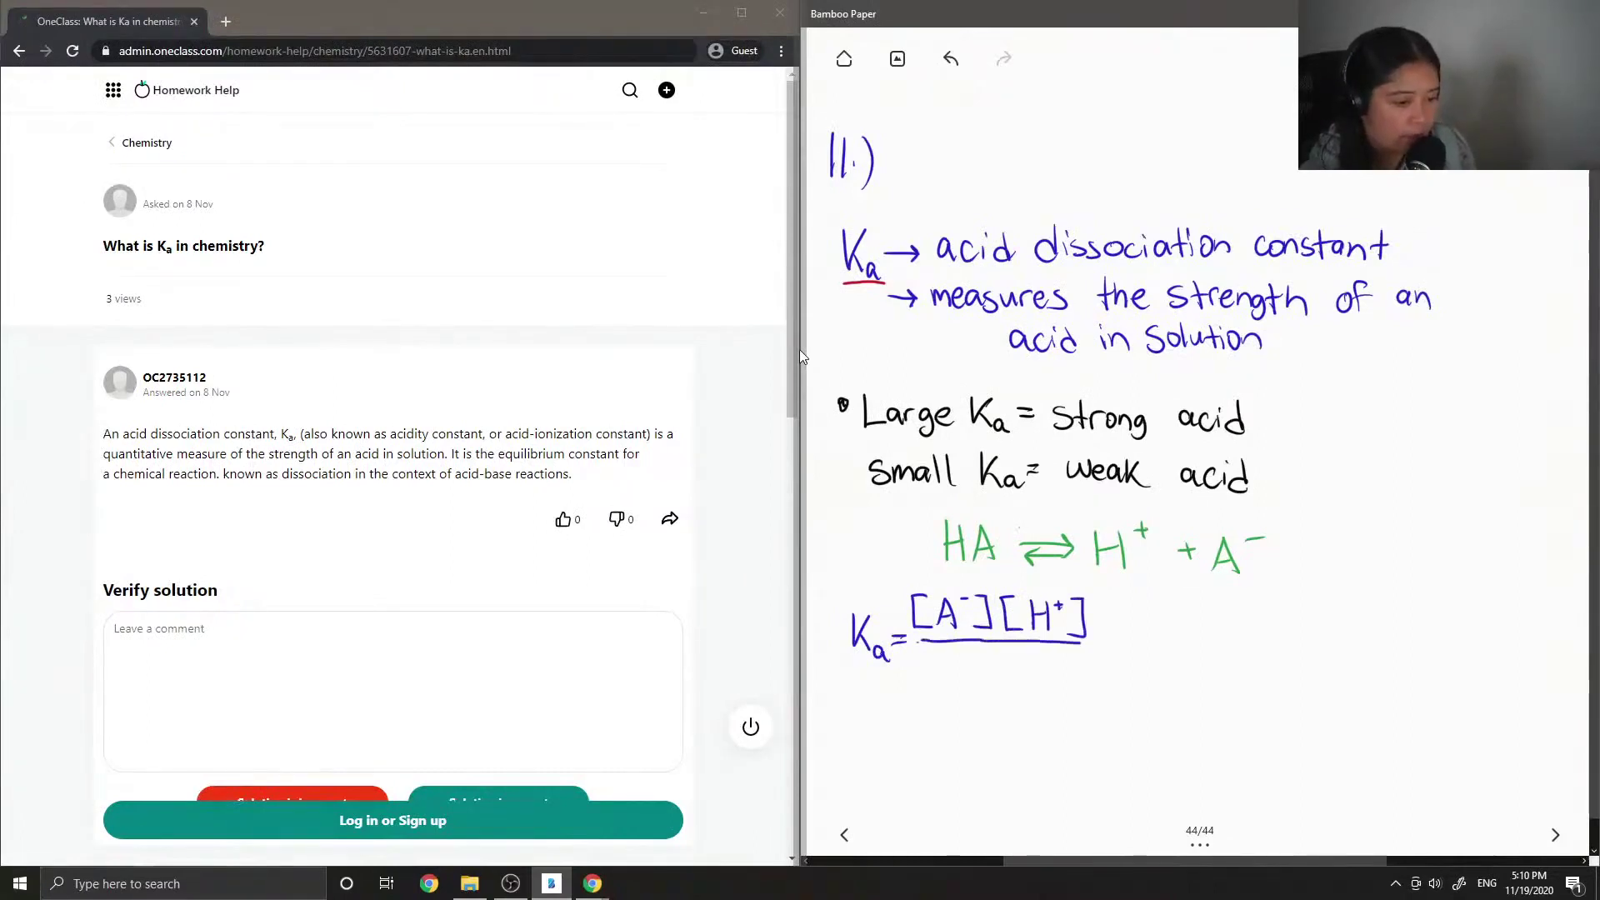
mouse_move(969, 654)
left_mouse_down()
mouse_move(959, 679)
mouse_move(1005, 669)
left_mouse_up()
mouse_move(1005, 652)
left_mouse_down()
mouse_move(1005, 682)
mouse_move(1053, 682)
mouse_move(1032, 683)
left_mouse_up()
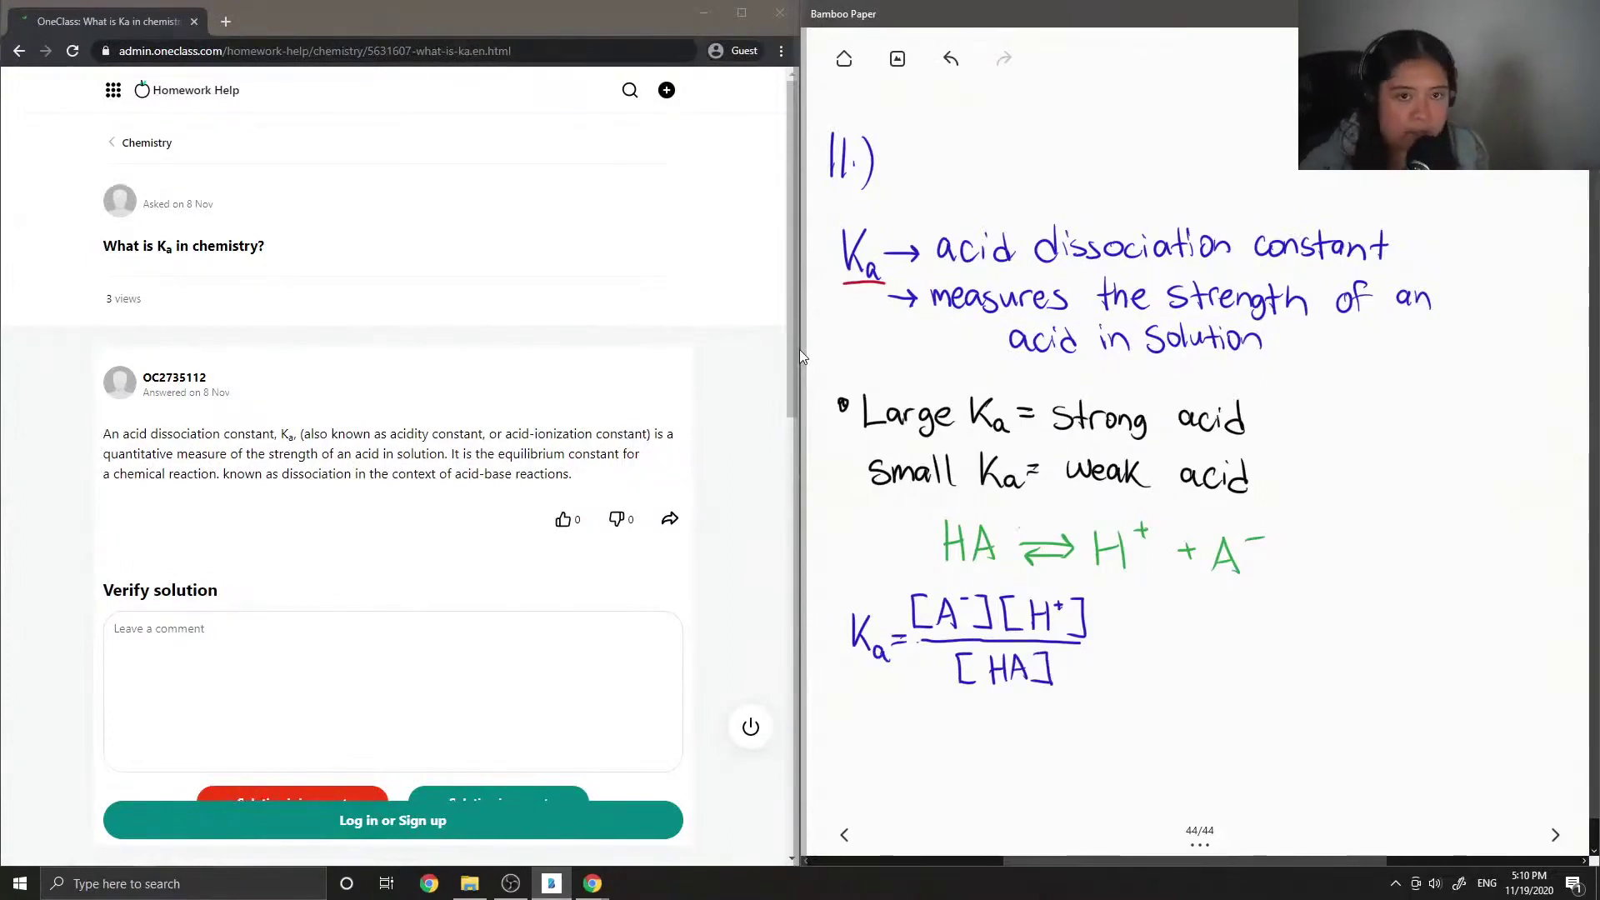
left_click(1450, 58)
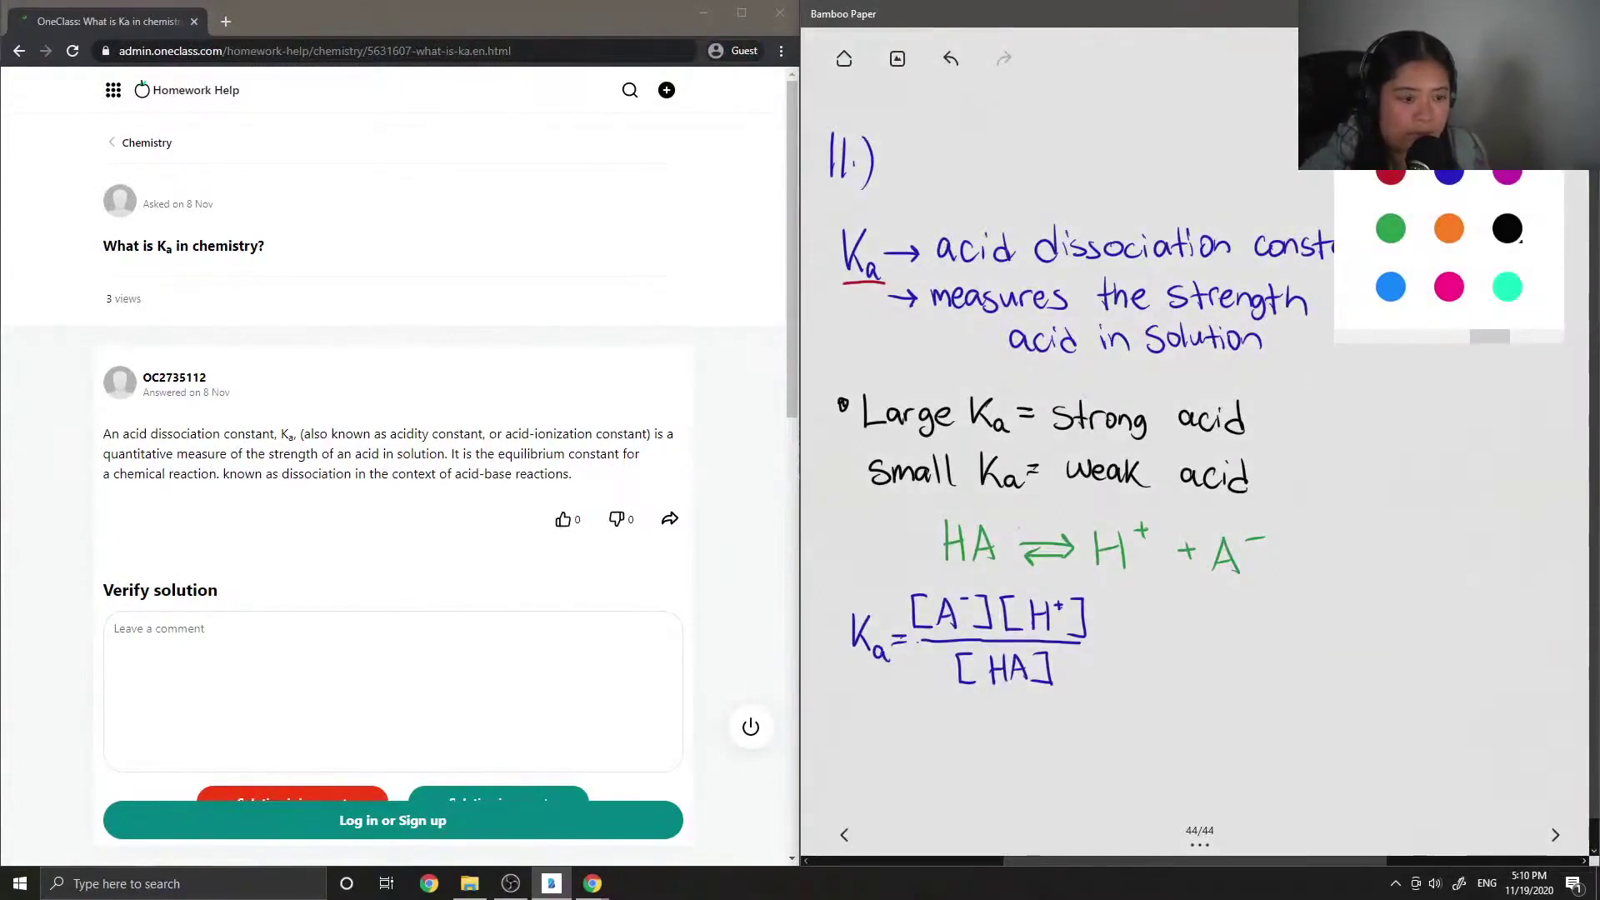
In black ink, write "• pKa can be calculated: pKa = −logKa" right of the Ka fraction
left_click(1449, 175)
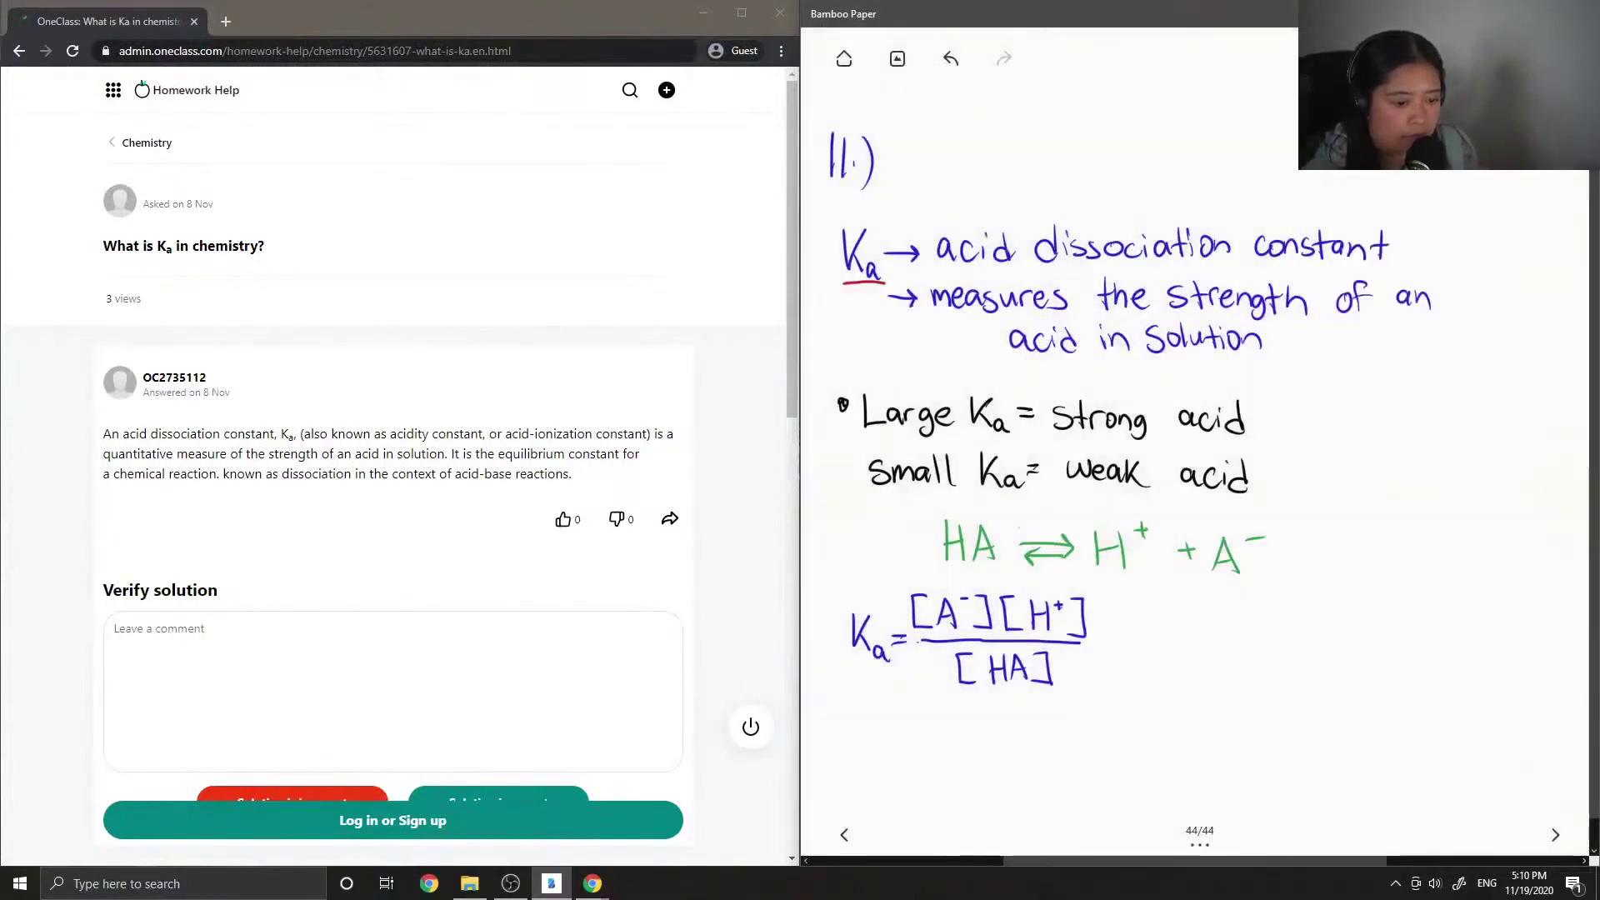
mouse_move(1142, 634)
left_mouse_down()
mouse_move(1201, 622)
mouse_move(1260, 644)
mouse_move(1353, 644)
left_mouse_up()
left_click_drag(1353, 637, 1367, 648)
left_click_drag(1179, 687, 1177, 705)
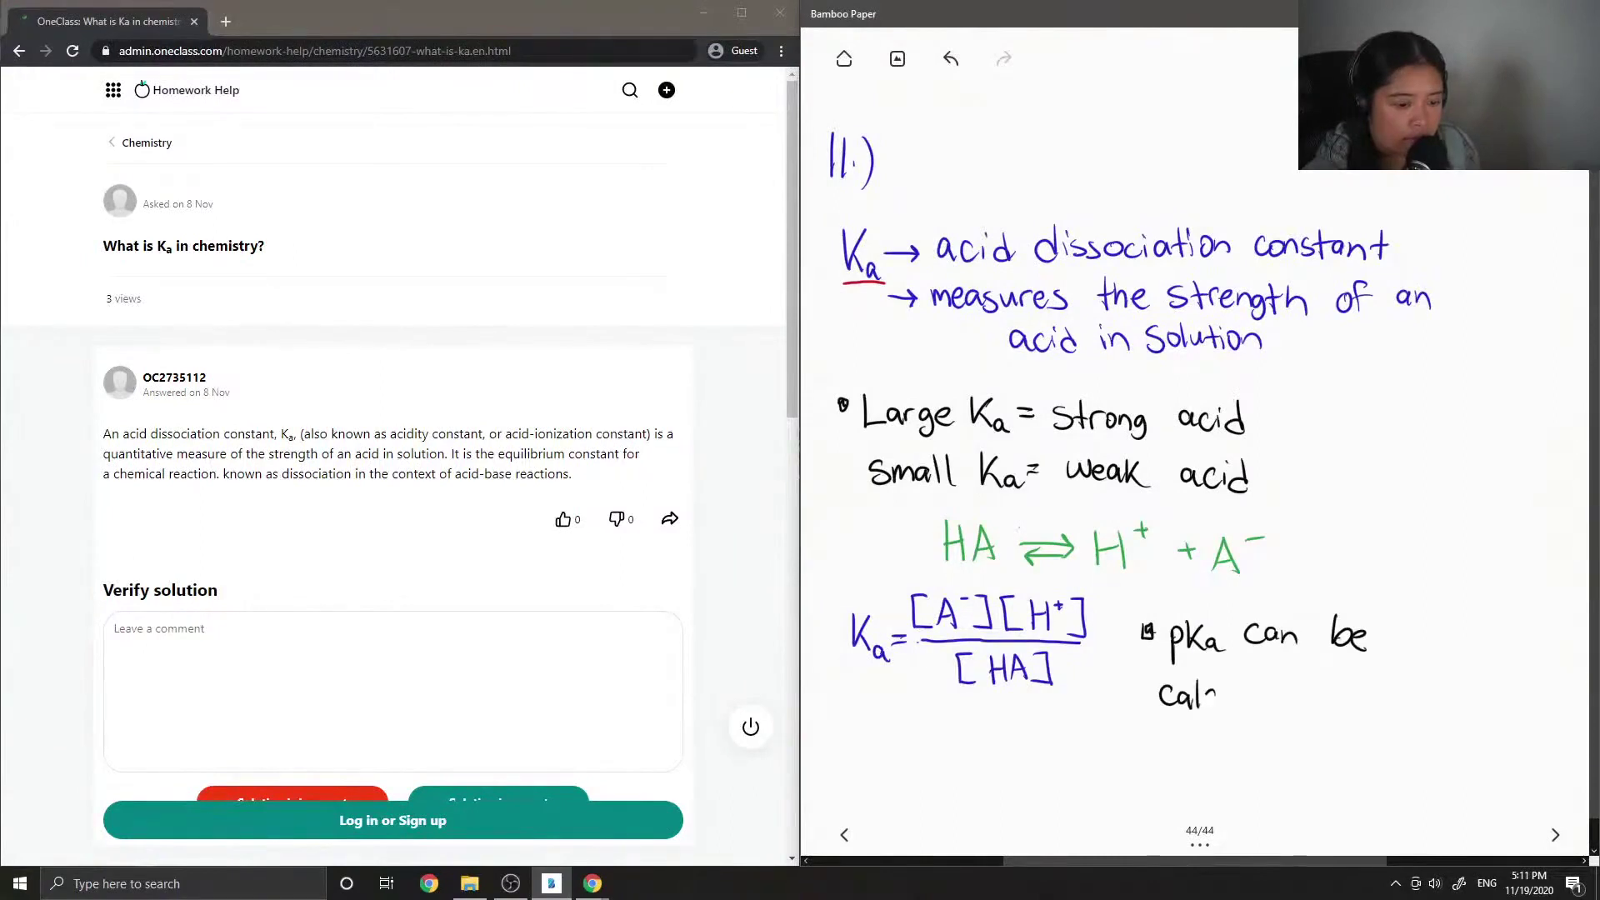
left_click_drag(1266, 692, 1269, 710)
mouse_move(1261, 694)
left_mouse_down()
mouse_move(1291, 691)
mouse_move(1293, 707)
left_mouse_up()
mouse_move(1299, 704)
left_mouse_down()
mouse_move(1308, 685)
mouse_move(1312, 715)
left_mouse_up()
left_click(1329, 694)
left_click(1331, 708)
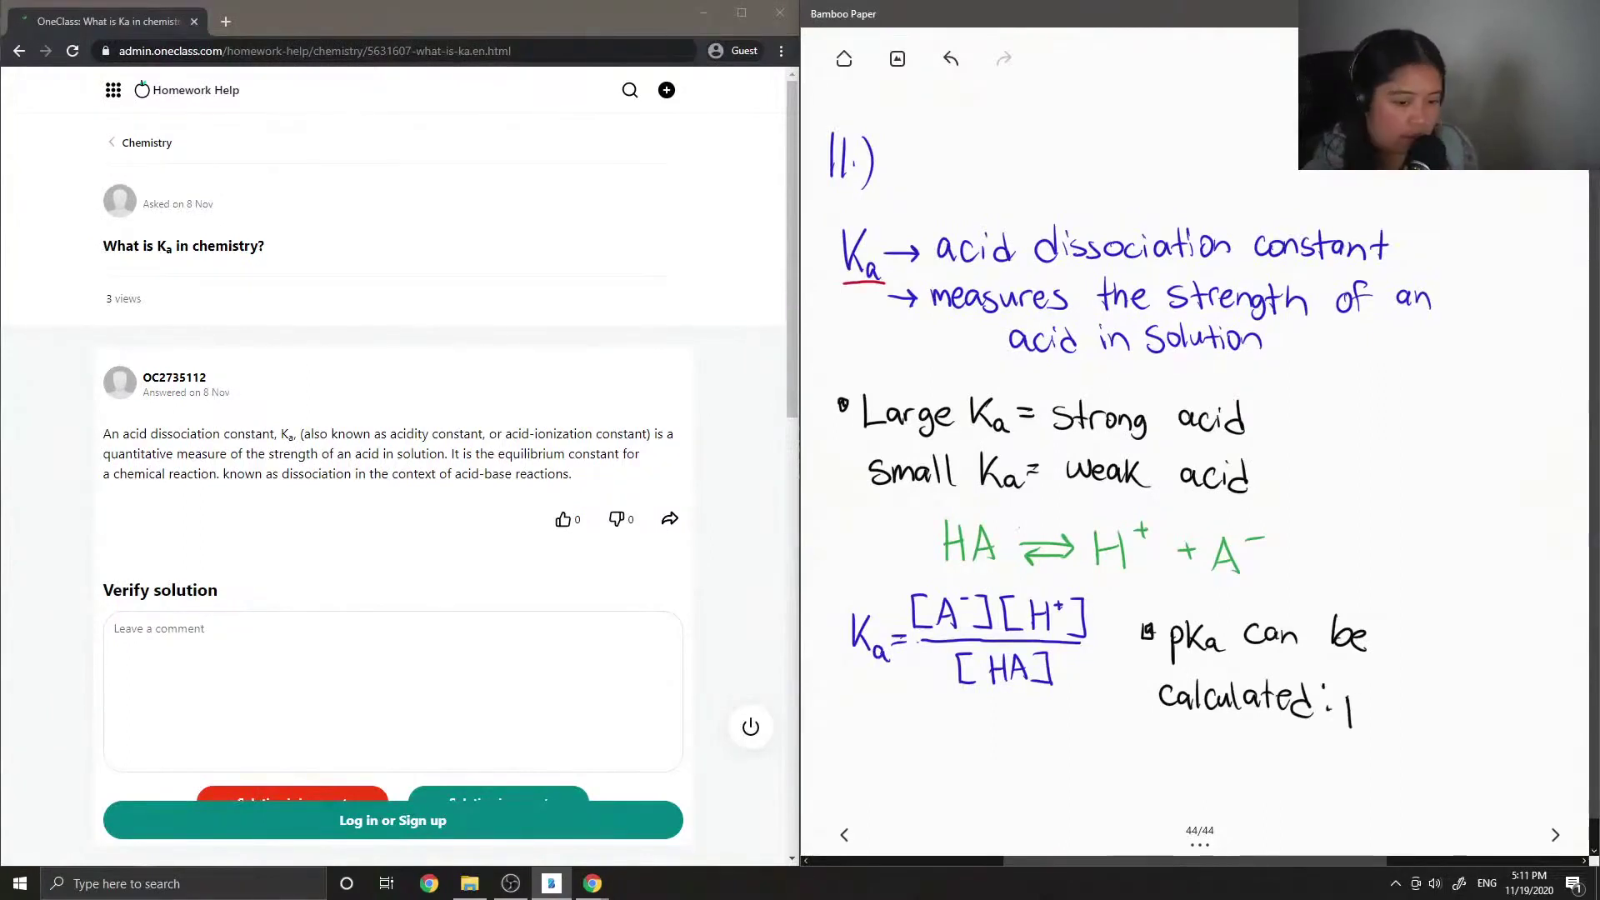
left_click_drag(1348, 696, 1348, 710)
mouse_move(1367, 685)
left_mouse_down()
mouse_move(1367, 720)
mouse_move(1471, 705)
mouse_move(1476, 736)
mouse_move(1495, 722)
left_mouse_up()
left_click_drag(1511, 690, 1512, 725)
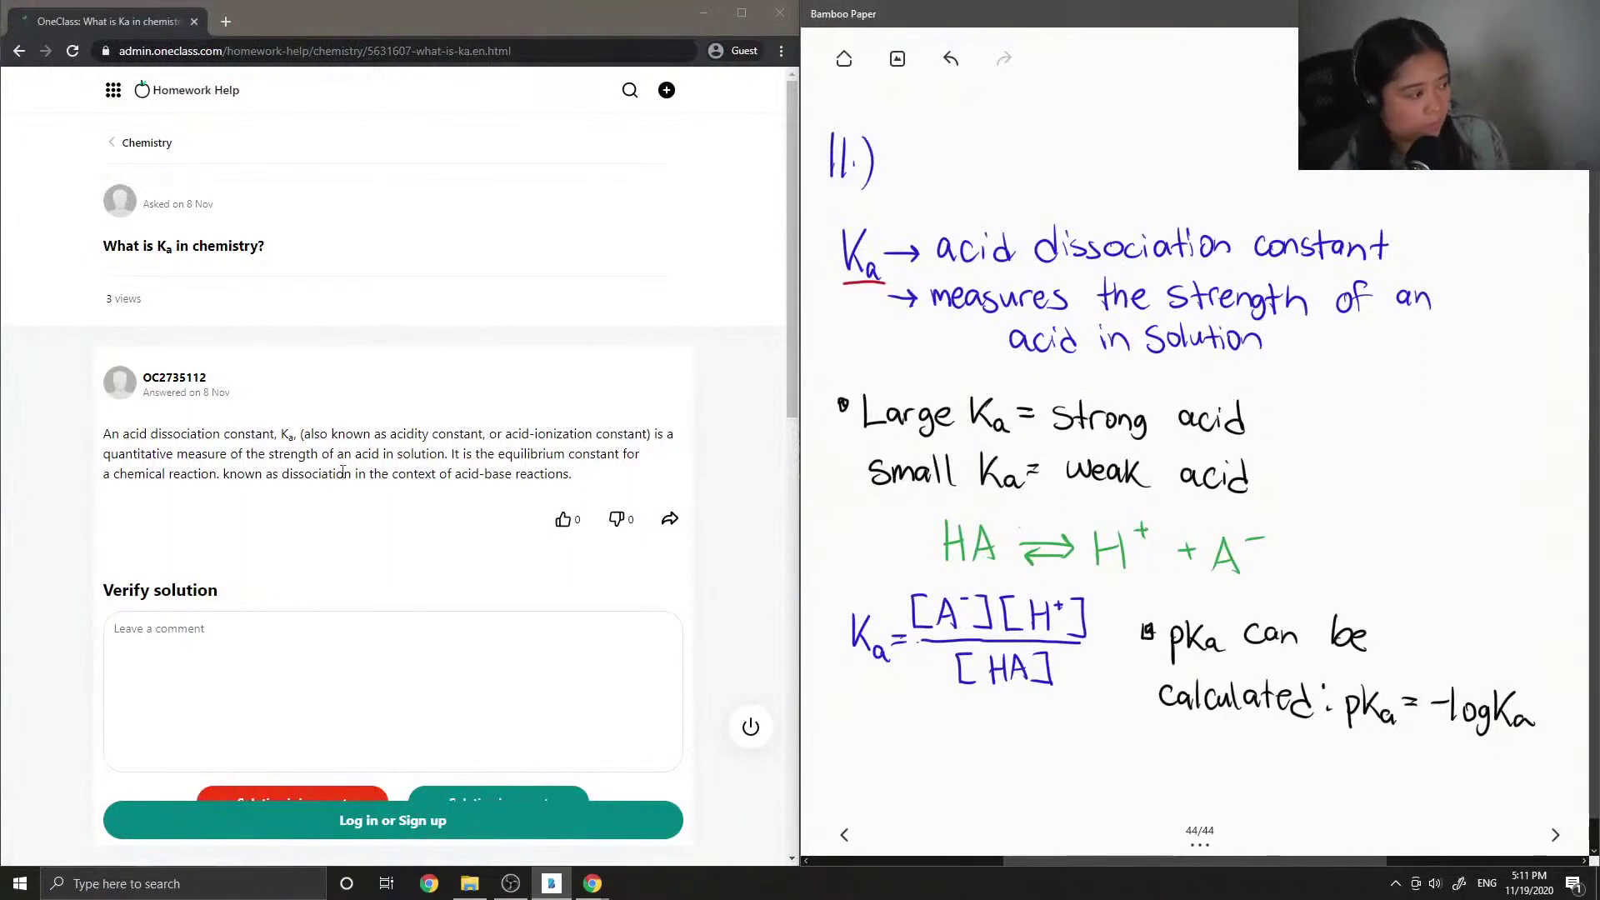
Scroll to Verify solution and begin the comment "This solution is correct. T"
scroll(343, 469, "down", 1)
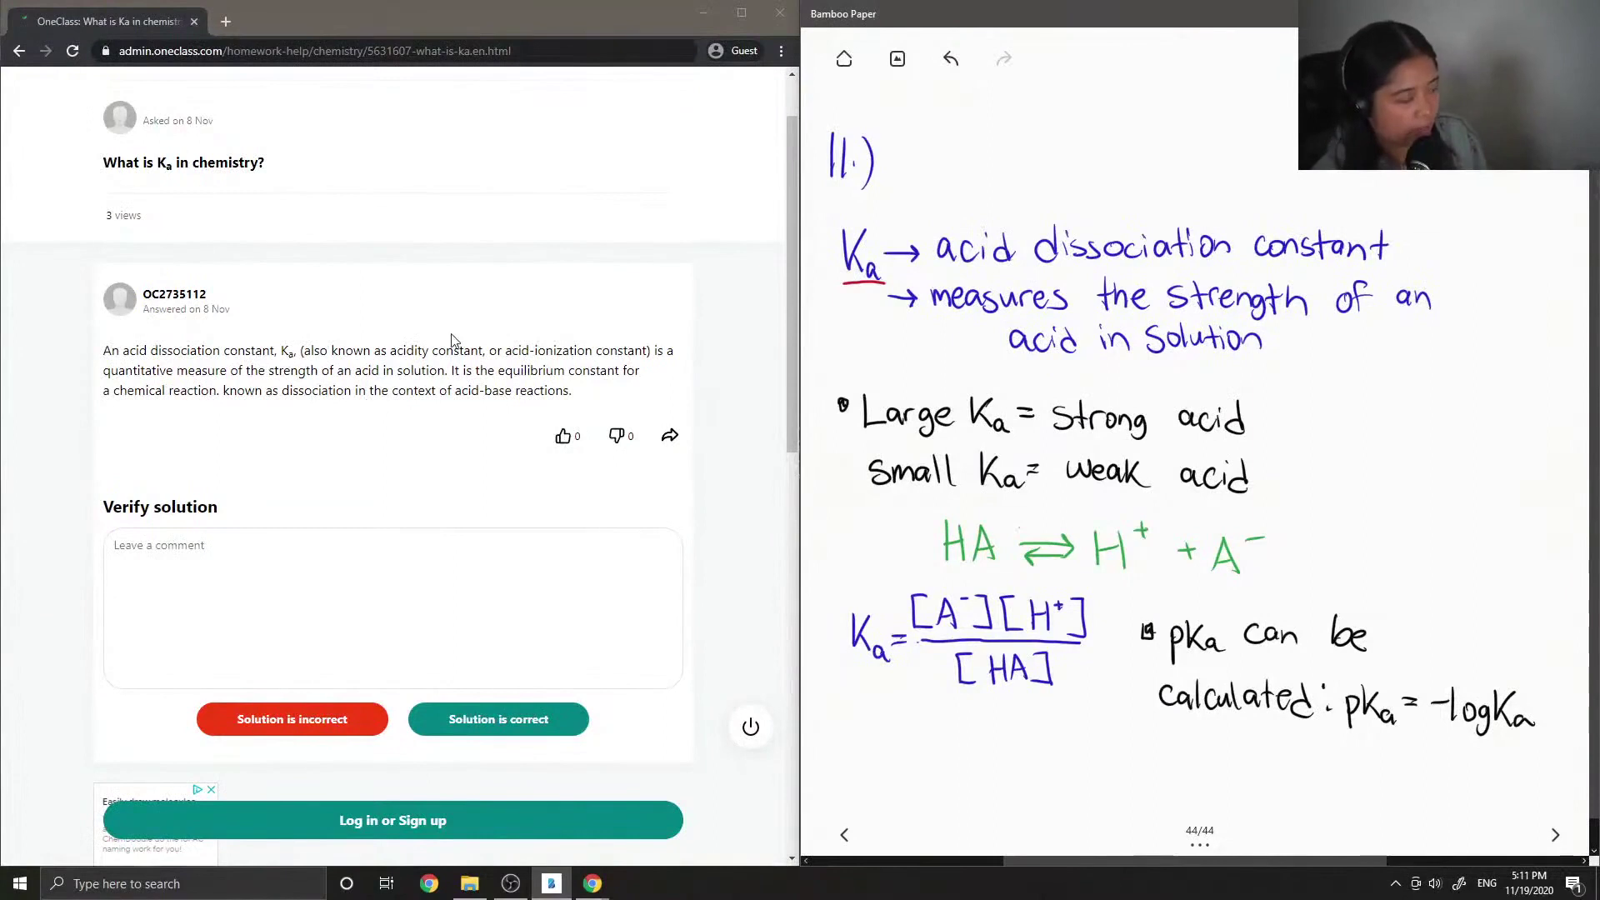
scroll(439, 360, "down", 1)
left_click(440, 488)
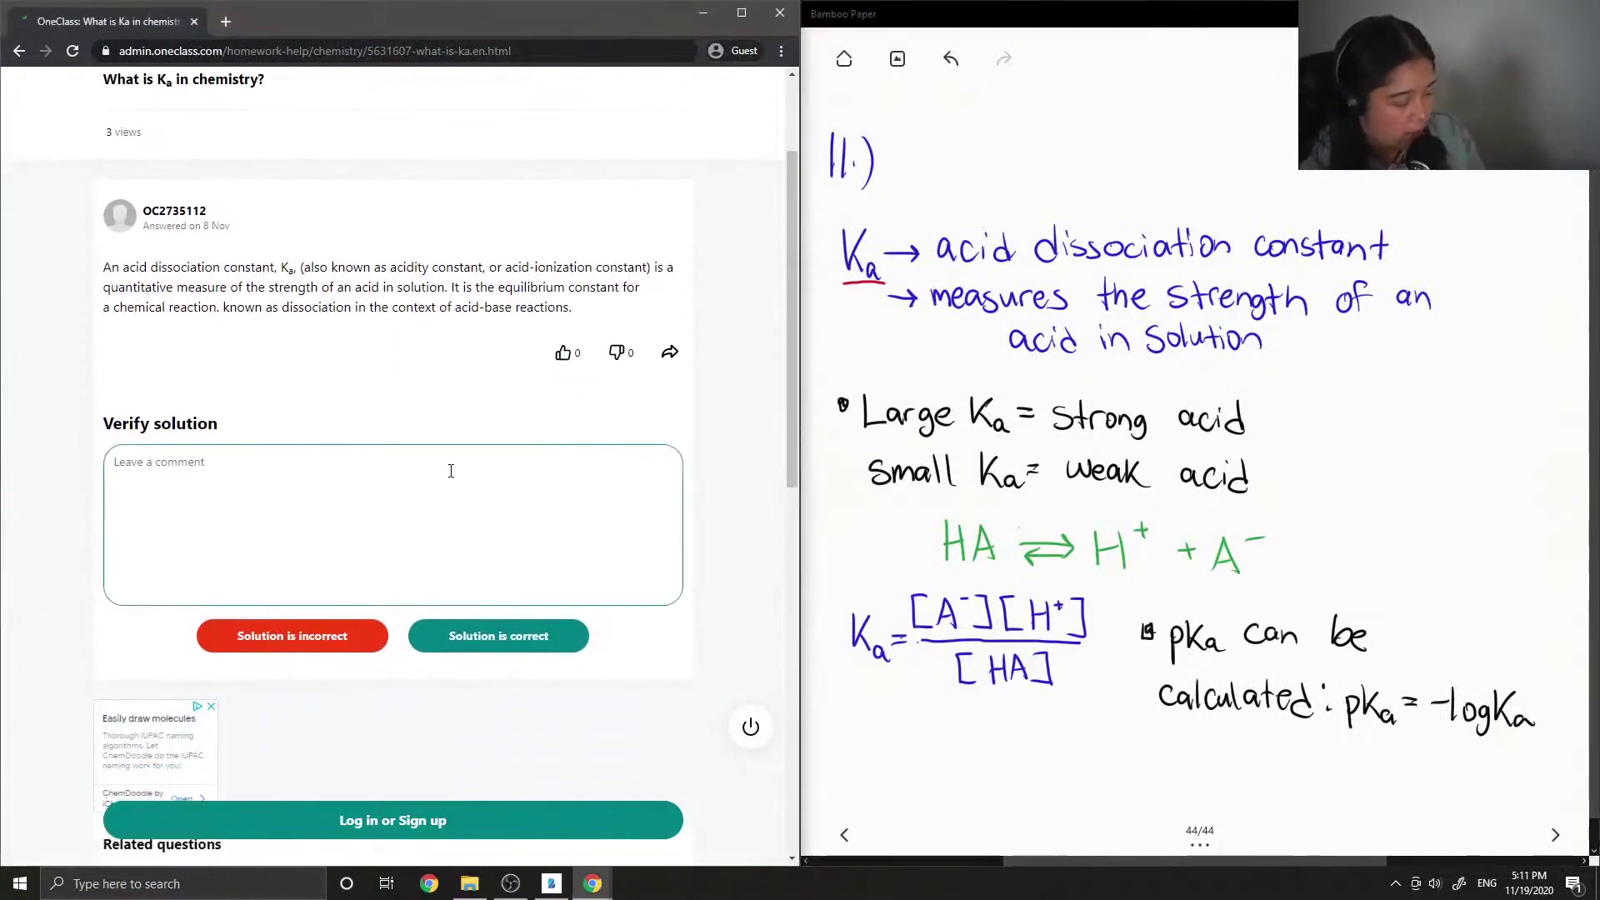
type("This solution is correct. Ther")
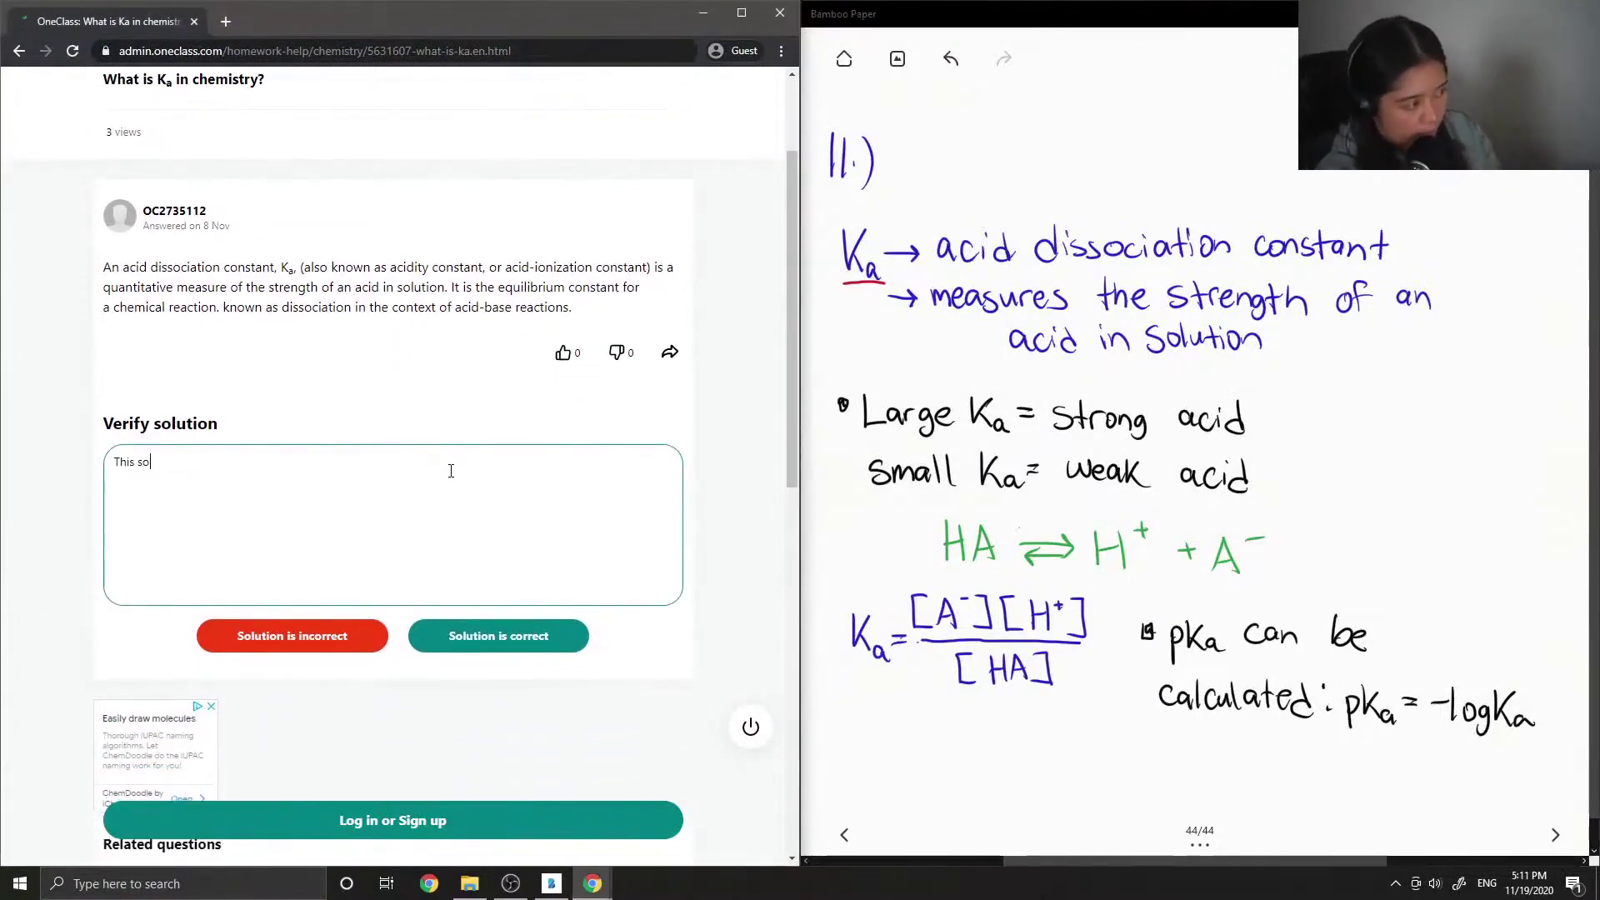